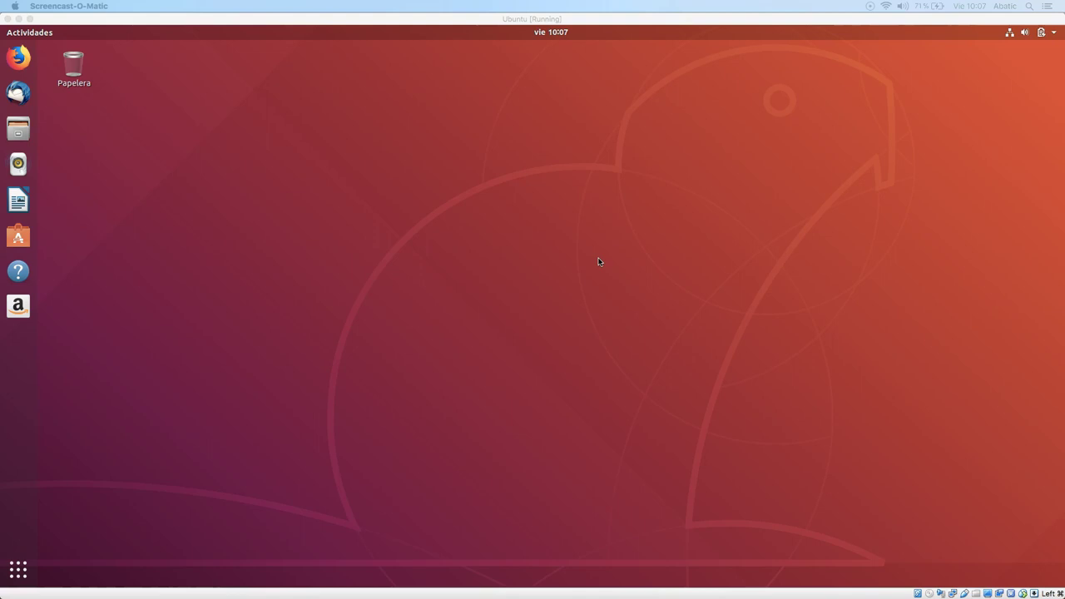
- Look through the installed applications and updates in Ubuntu Software, refresh the update check, and close the store
click(598, 262)
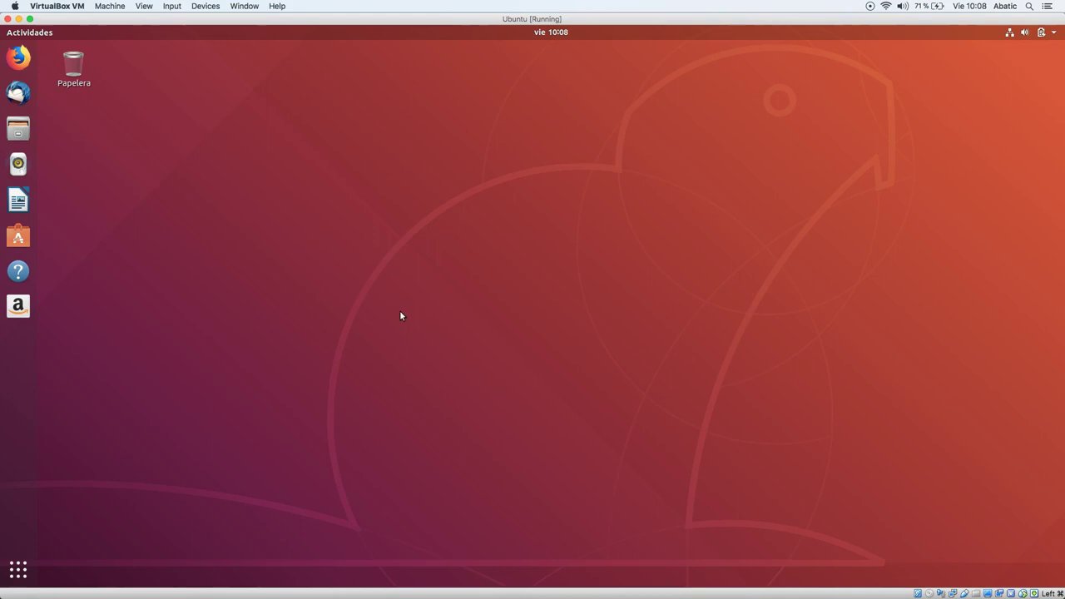
click(32, 239)
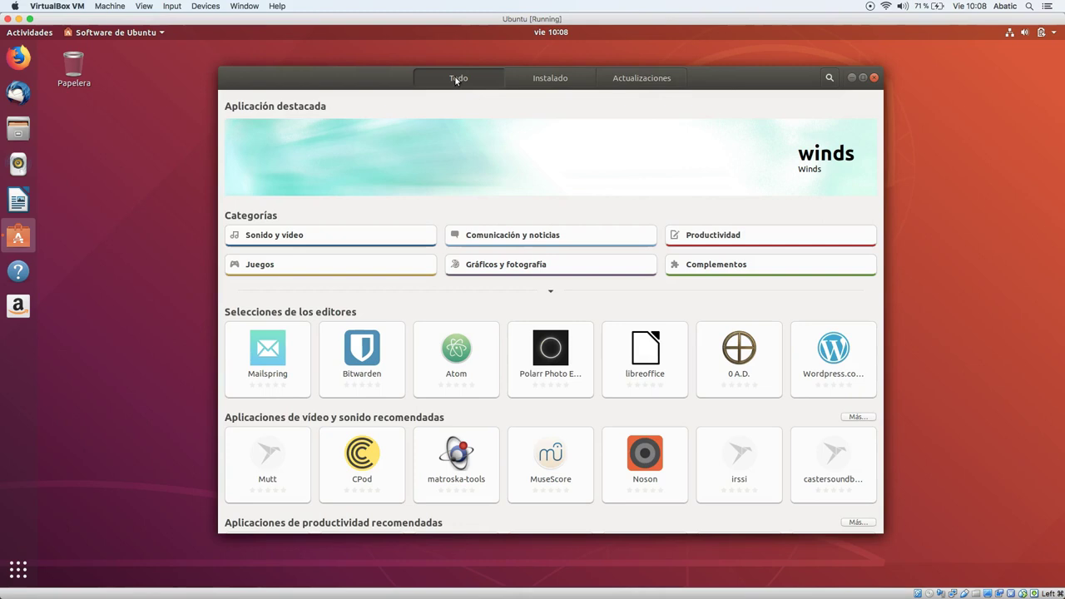
click(557, 79)
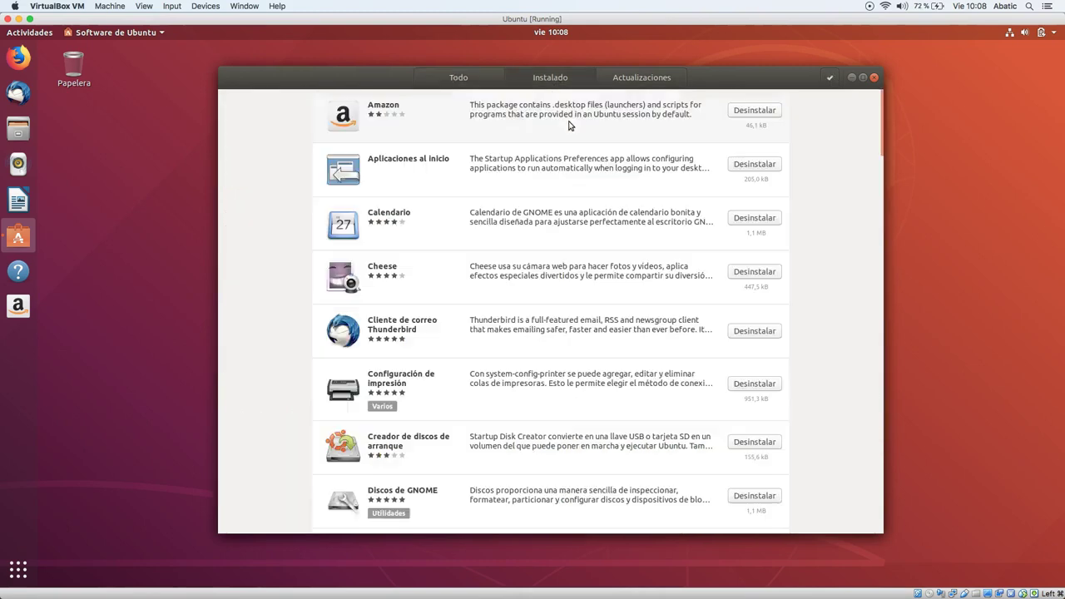
click(639, 85)
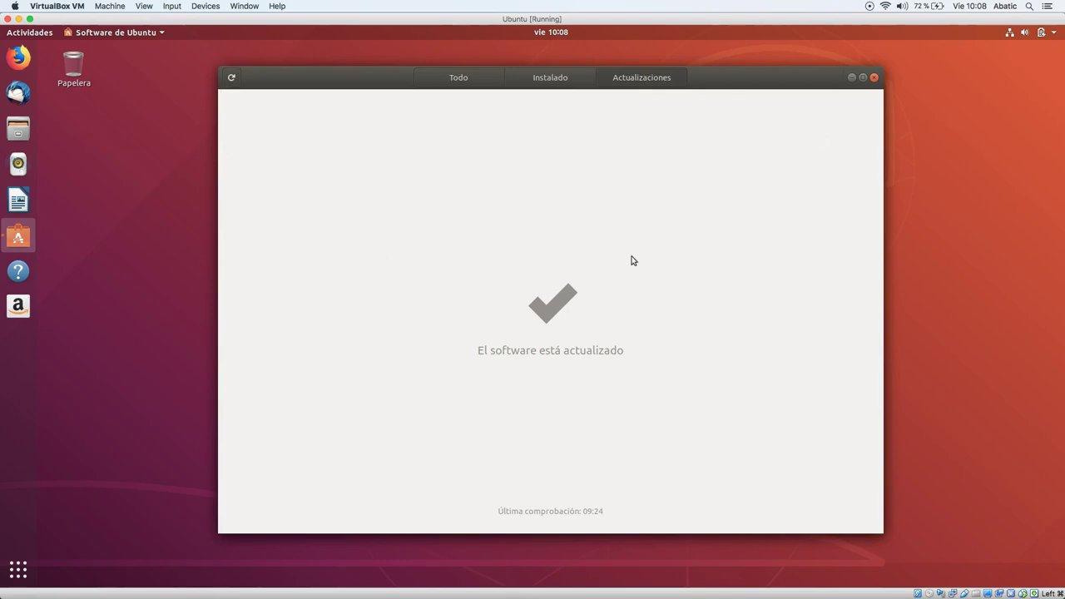
click(232, 78)
click(873, 78)
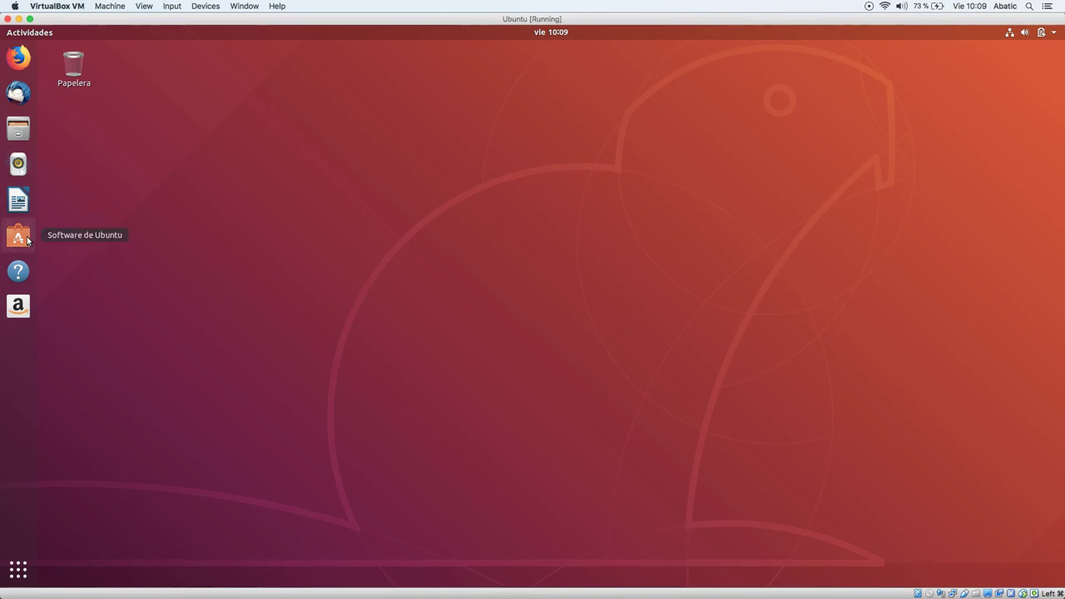
- Search the applications for "act" and open the software updater, moving its dialog clear of its initial position
click(18, 582)
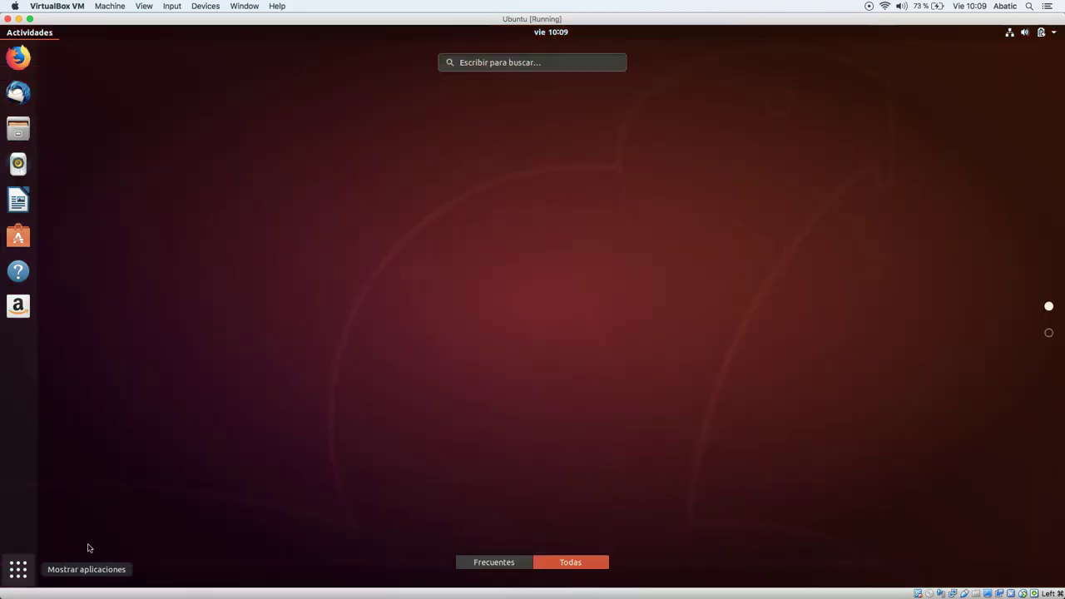
text(act)
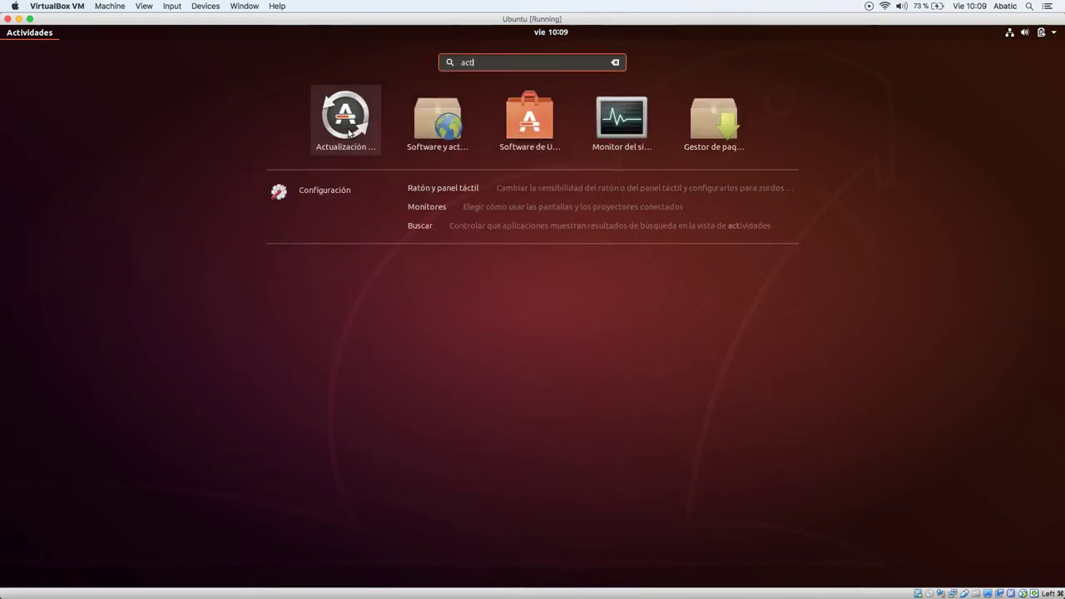
click(349, 130)
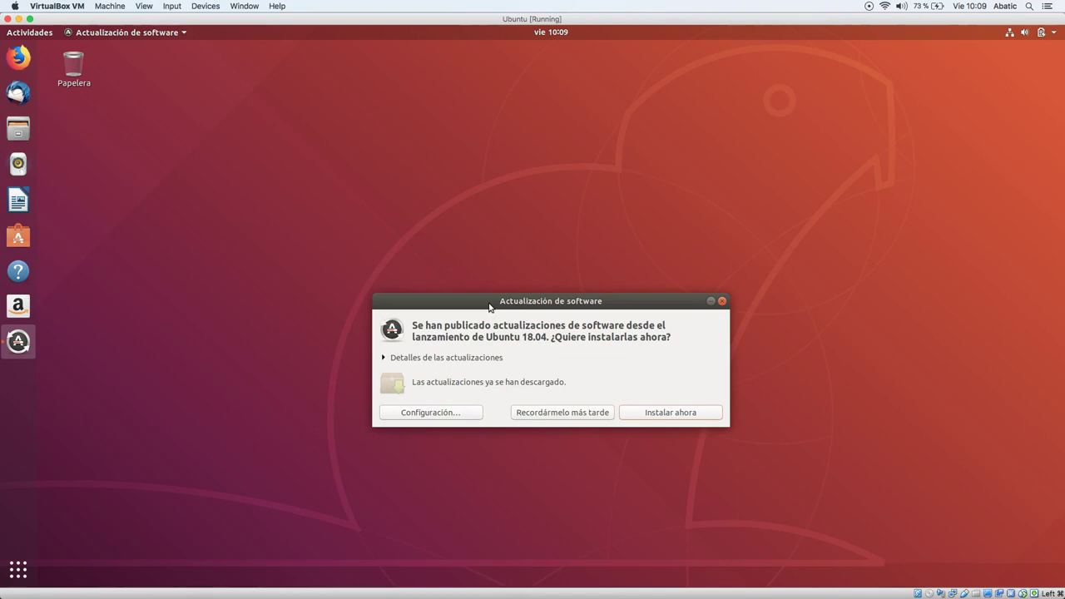
drag(491, 304, 457, 271)
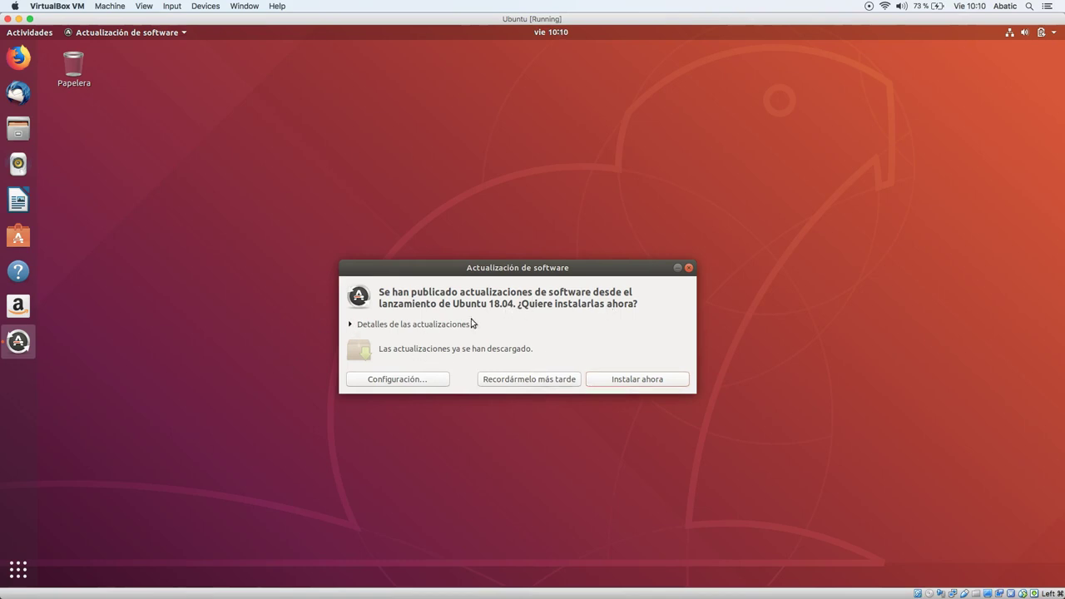
- Expand the update details, enlarge the dialog to review the listed security and other updates, and close it without installing
click(353, 325)
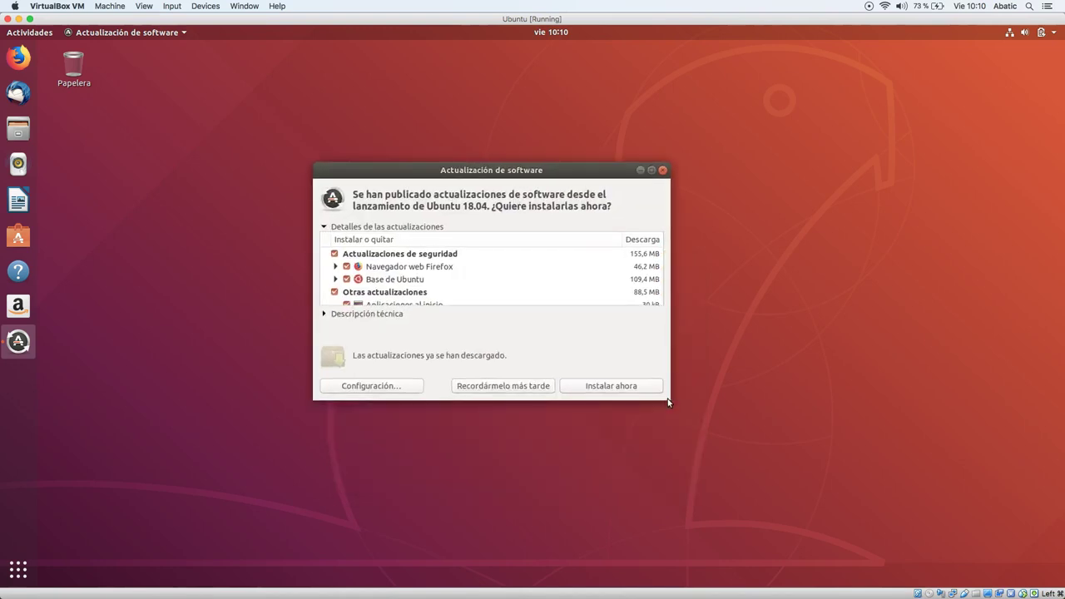
drag(667, 403, 798, 488)
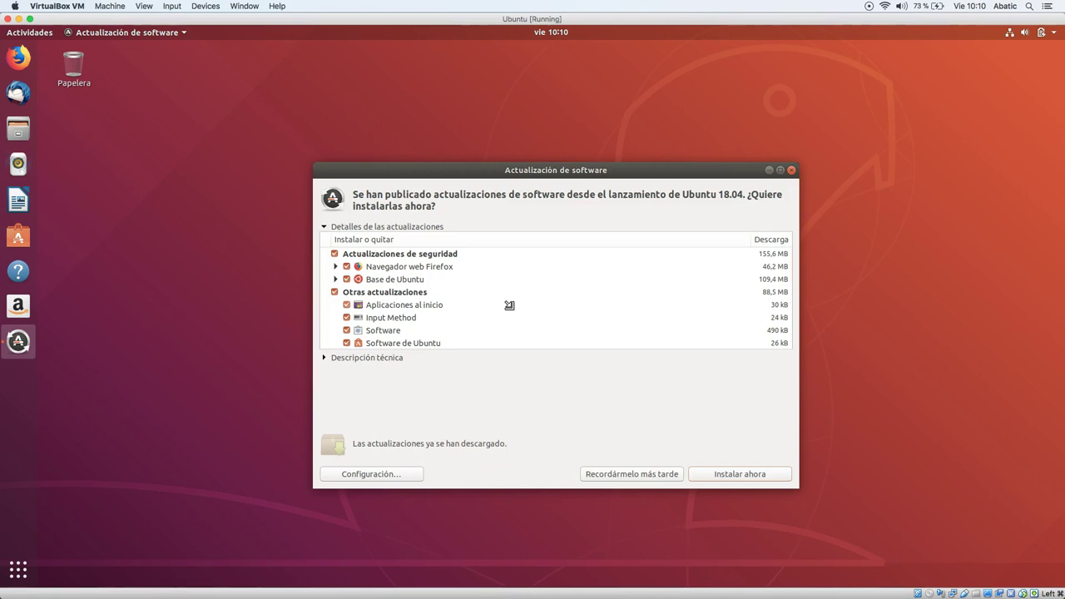
scroll(509, 305, down, 3)
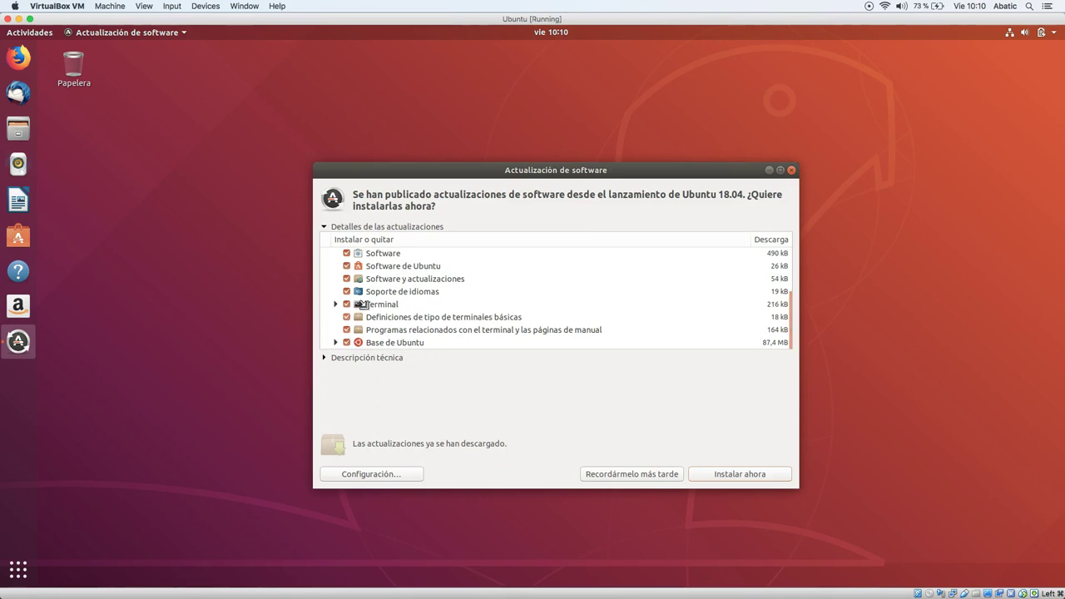
click(393, 265)
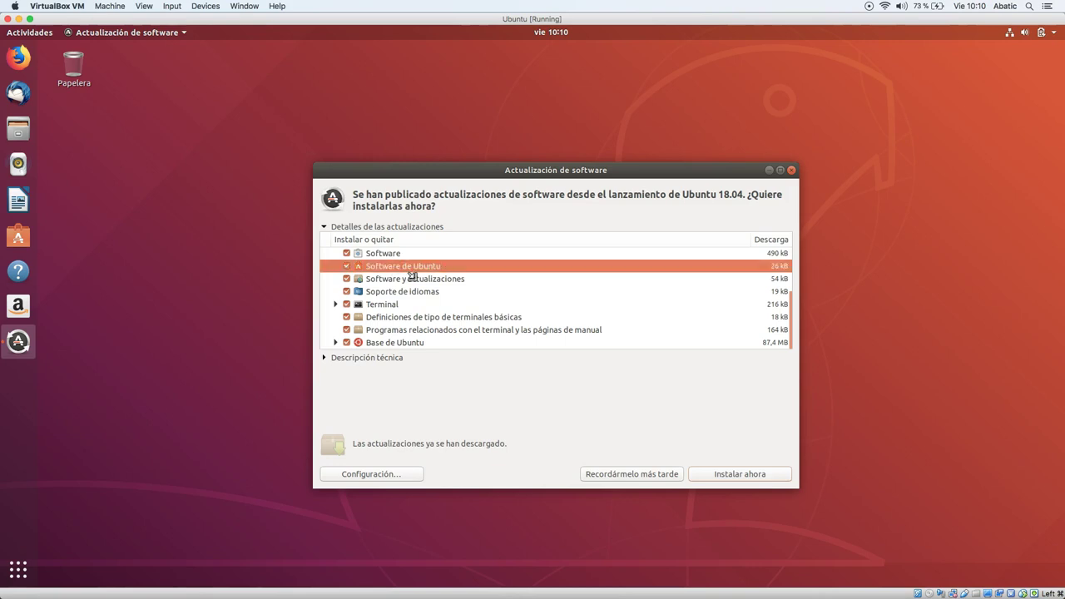
scroll(433, 290, up, 5)
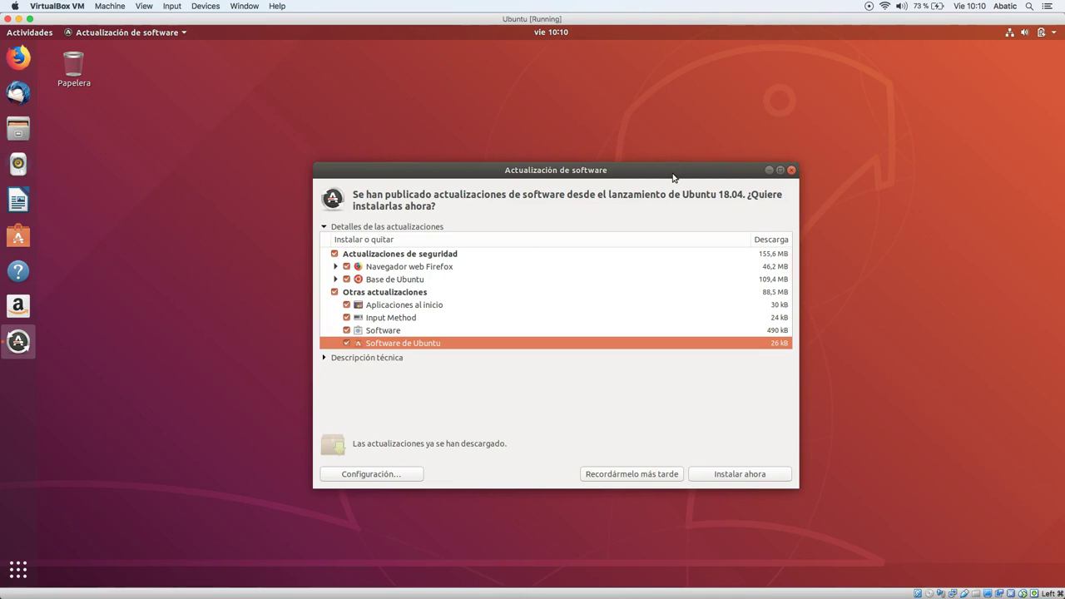
click(792, 172)
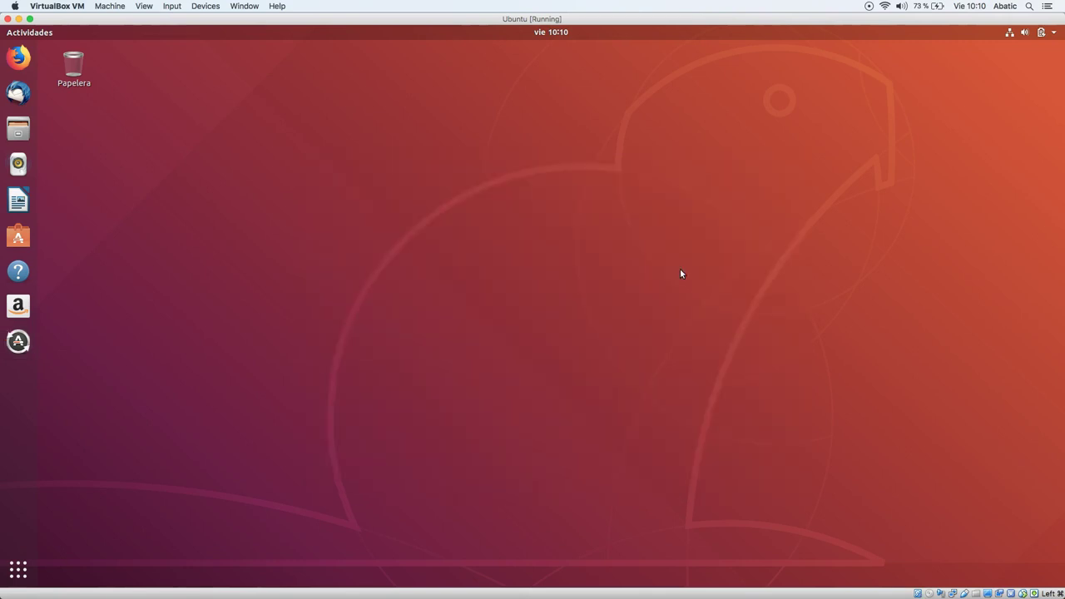
- Search the applications for "ter", open a Terminal window, and move it to the middle of the desktop
click(18, 570)
text(ter)
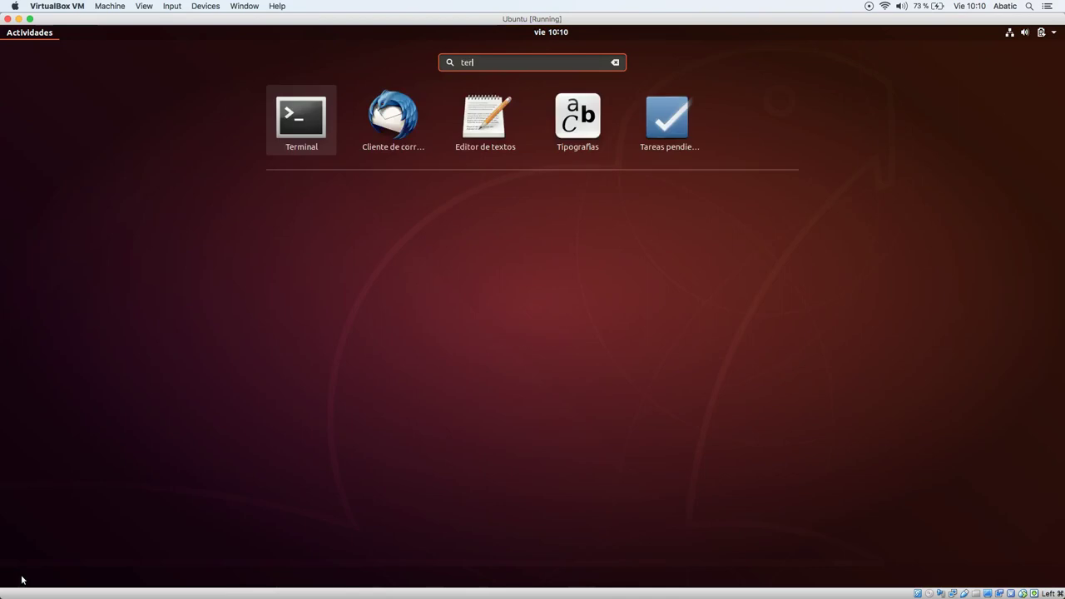
key(Return)
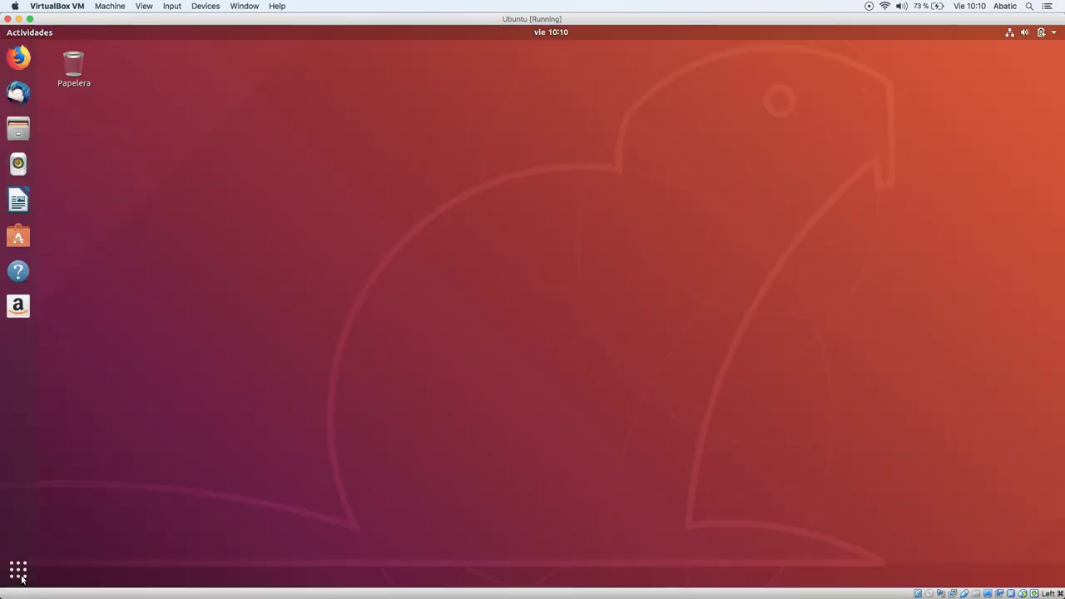
drag(386, 52, 555, 168)
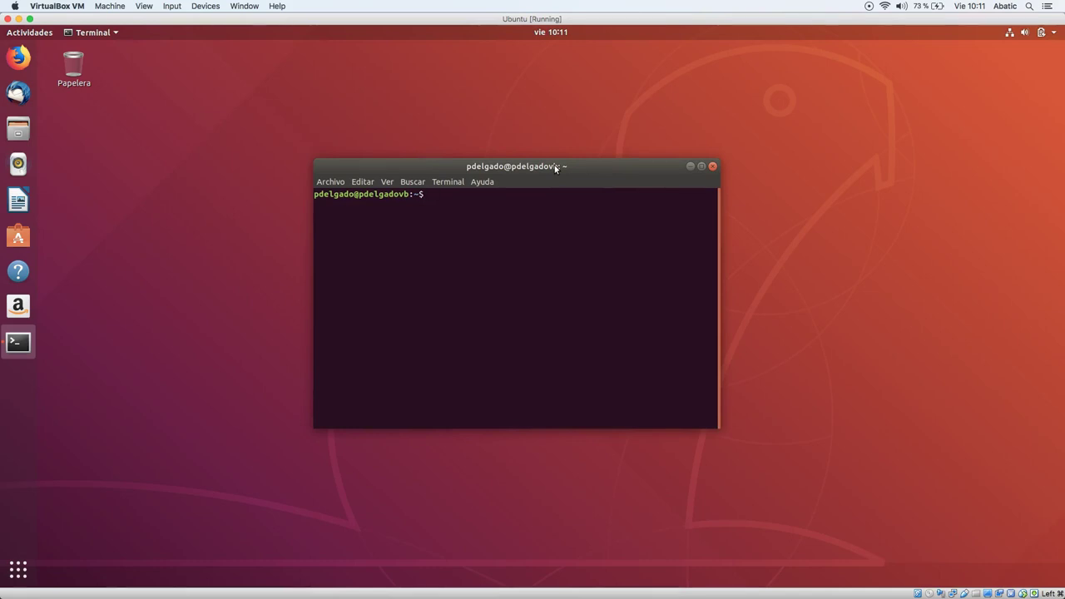
- Refresh the package lists with sudo apt update, entering the account password for sudo
text(sudo apt update)
key(Return)
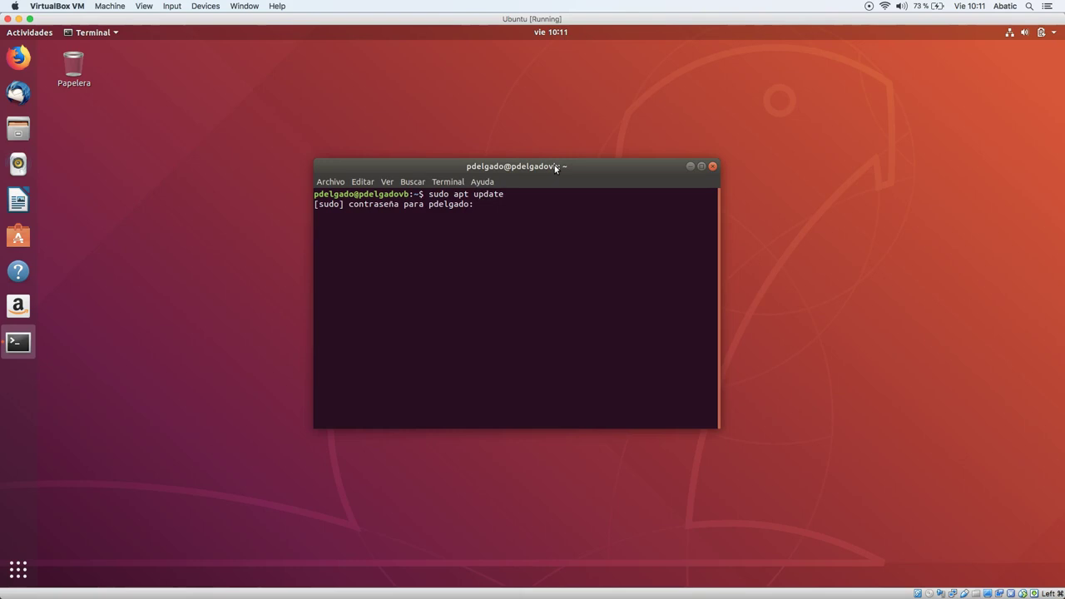
key(Return)
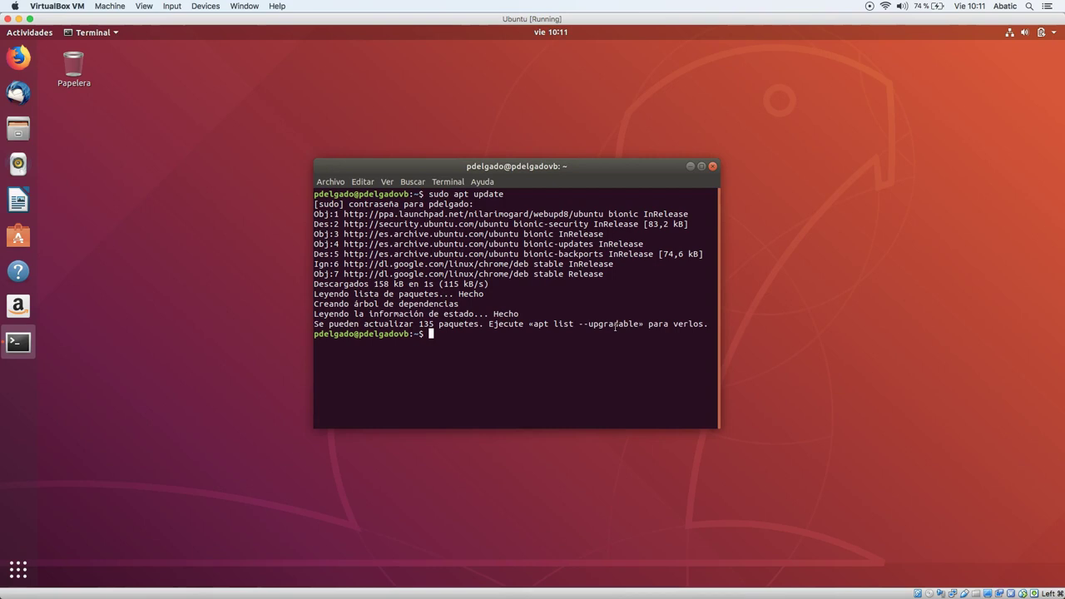
- Write the command sudo apt upgrade at the prompt and erase it without running it
text(sudo apt upgrade)
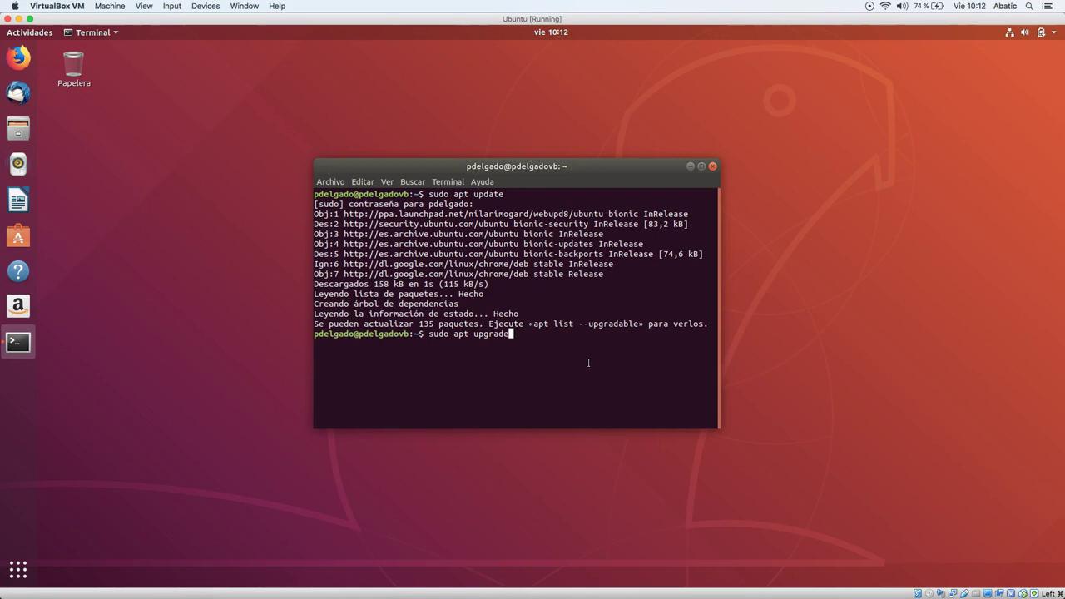
key(BackSpace)
key(BackSpace)
key(BackSpace)
key(BackSpace)
key(BackSpace)
key(BackSpace)
key(BackSpace)
key(BackSpace)
key(BackSpace)
key(BackSpace)
key(BackSpace)
key(BackSpace)
key(BackSpace)
key(BackSpace)
key(BackSpace)
key(BackSpace)
- Clear the terminal output with the clear command
text(clear)
key(Return)
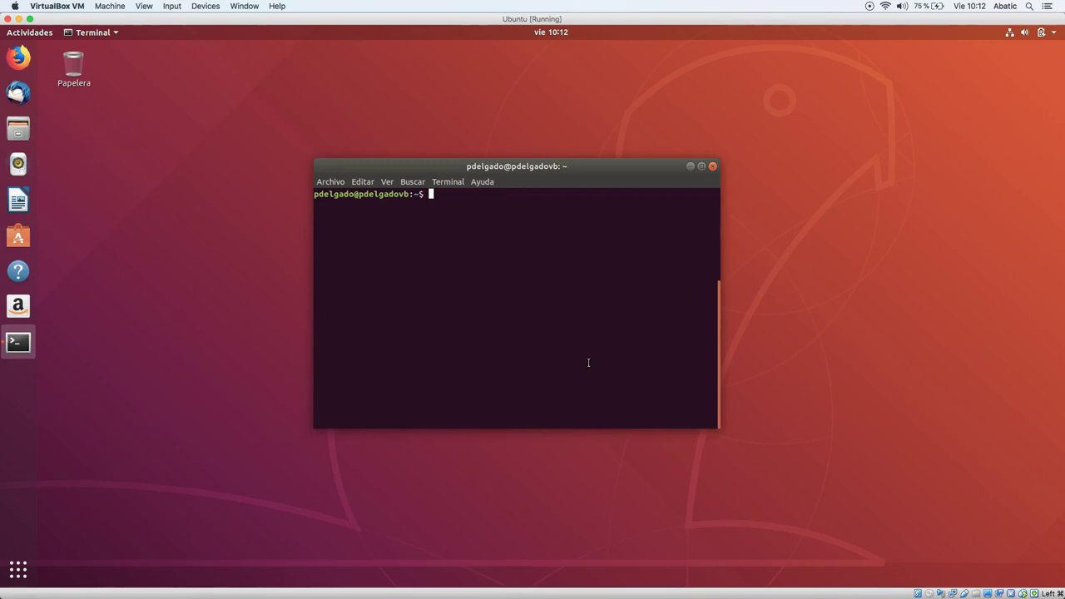
- Write sudo apt upgrade && sudo apt autoremove at the prompt, highlight autoremove, and erase the command without running it
text(sudo apt upgrade)
text(&&)
text(sudo apt )
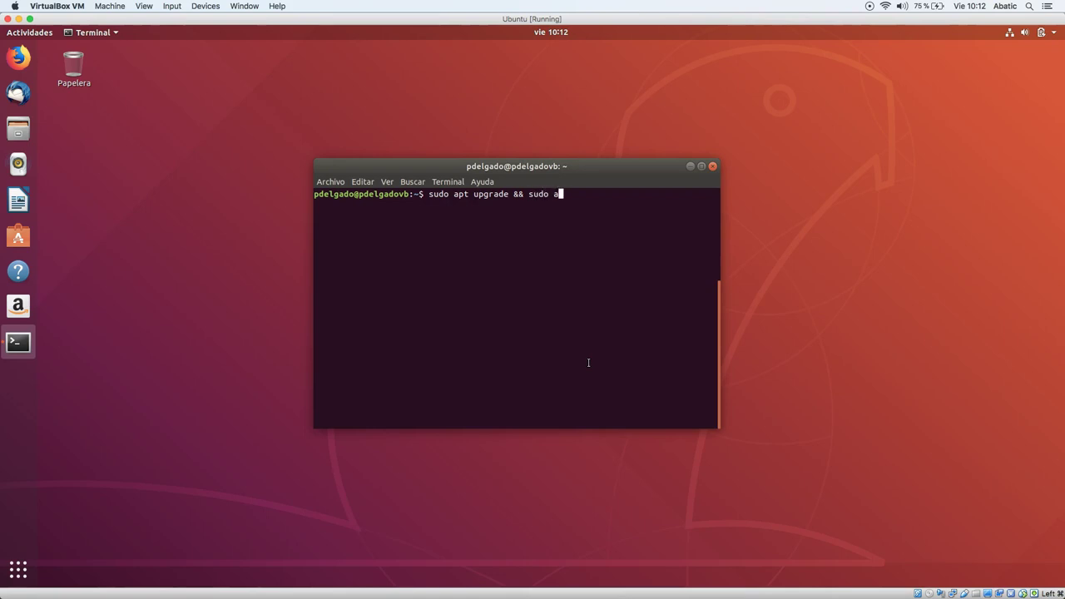
text(autoremove)
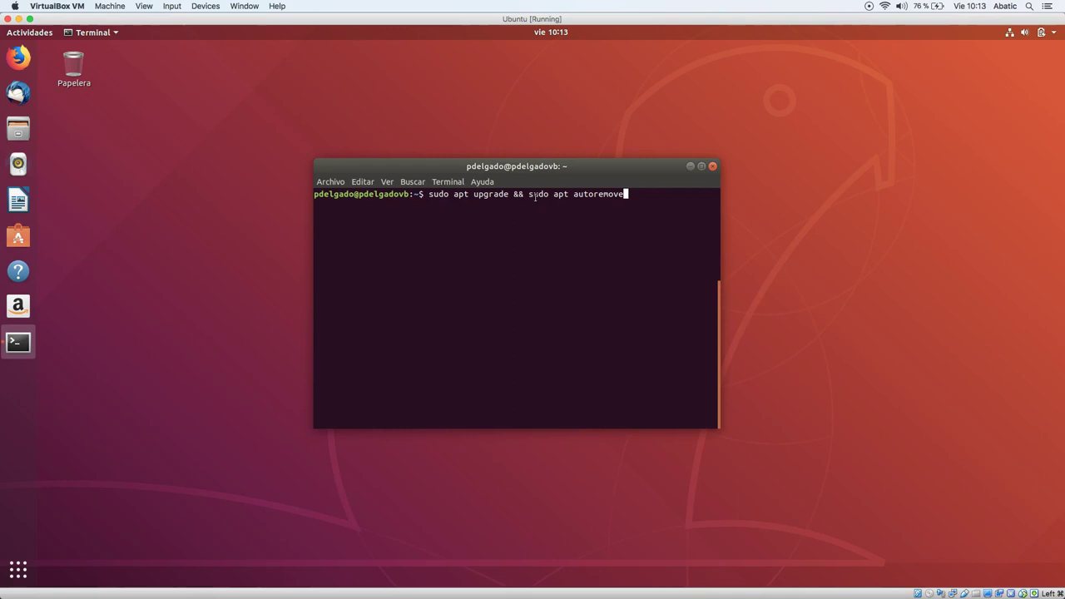
drag(573, 194, 631, 194)
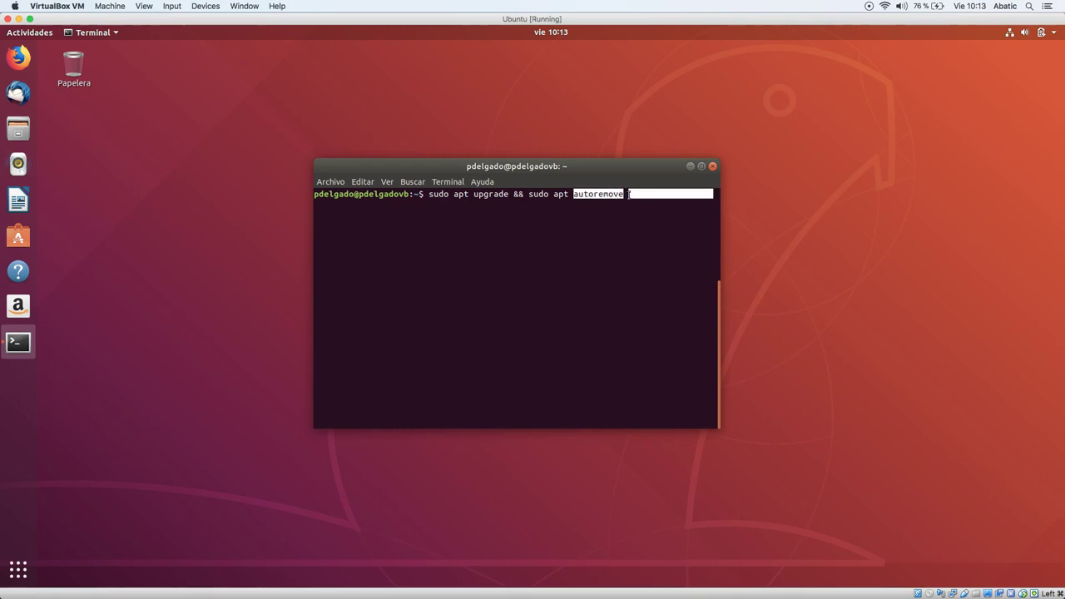
click(621, 226)
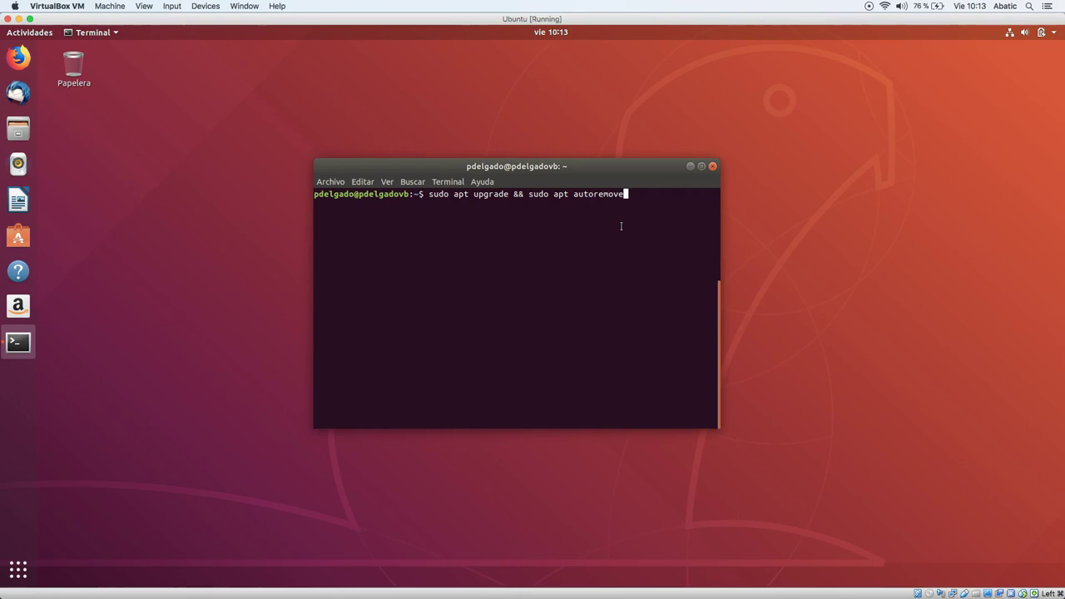
key(BackSpace)
key(BackSpace)
key(BackSpace)
key(BackSpace)
key(BackSpace)
key(BackSpace)
key(BackSpace)
key(BackSpace)
key(BackSpace)
key(BackSpace)
key(BackSpace)
key(BackSpace)
key(BackSpace)
key(BackSpace)
key(BackSpace)
key(BackSpace)
key(BackSpace)
key(BackSpace)
key(BackSpace)
key(BackSpace)
key(BackSpace)
key(BackSpace)
key(BackSpace)
key(BackSpace)
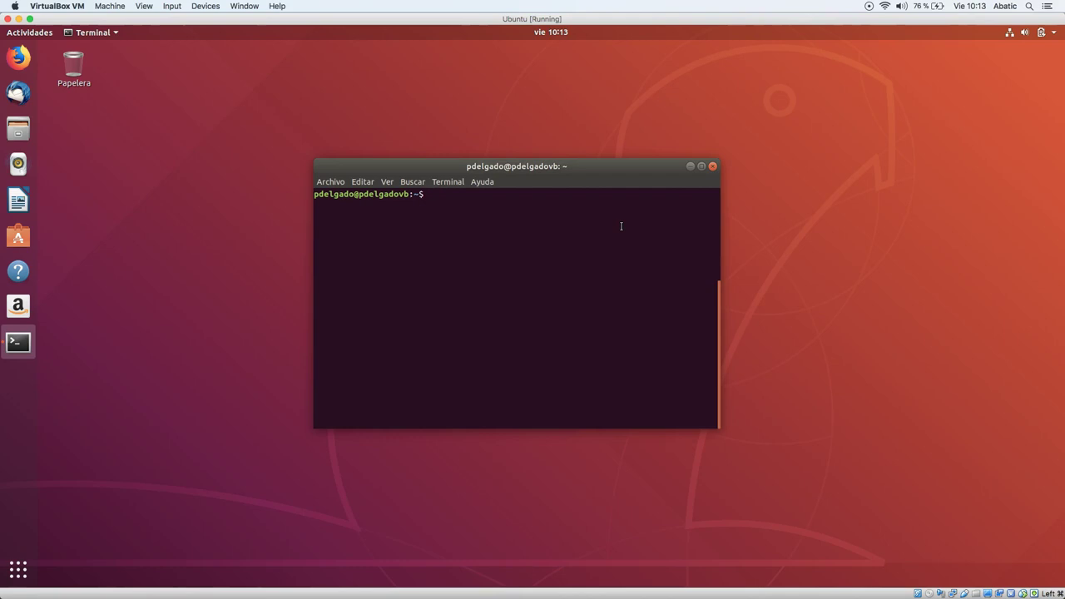
- Write the cleanup command sudo apt clean && sudo autoclean at the prompt and erase it without running it
text(sudo apt clena)
key(BackSpace)
key(BackSpace)
text(an &&)
text(sudo autole)
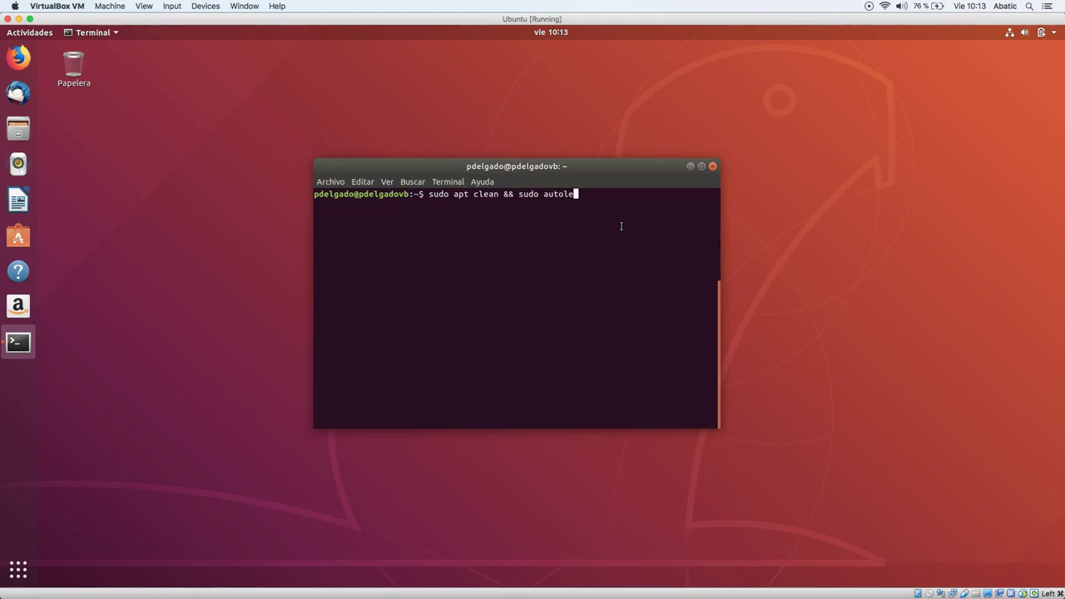
key(BackSpace)
text(clean)
key(BackSpace)
key(BackSpace)
key(BackSpace)
key(BackSpace)
key(BackSpace)
key(BackSpace)
key(BackSpace)
key(BackSpace)
key(BackSpace)
key(BackSpace)
key(BackSpace)
key(BackSpace)
key(BackSpace)
key(BackSpace)
key(BackSpace)
key(BackSpace)
key(BackSpace)
key(BackSpace)
key(BackSpace)
key(BackSpace)
key(BackSpace)
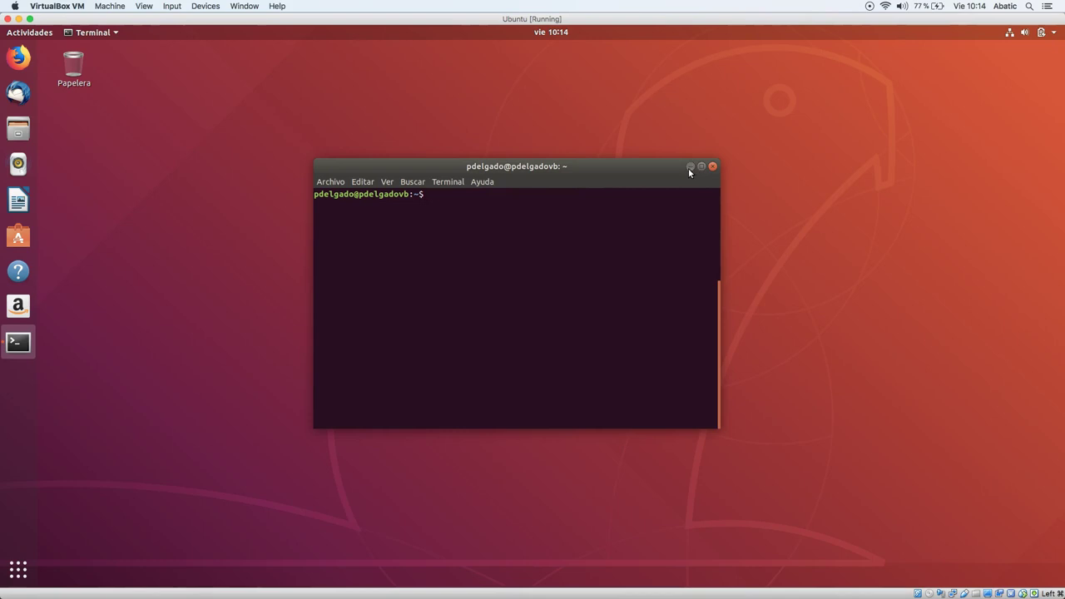
- Minimise the terminal and find the installed VLC in Ubuntu Software by searching for "vlc", opening its details page
click(690, 167)
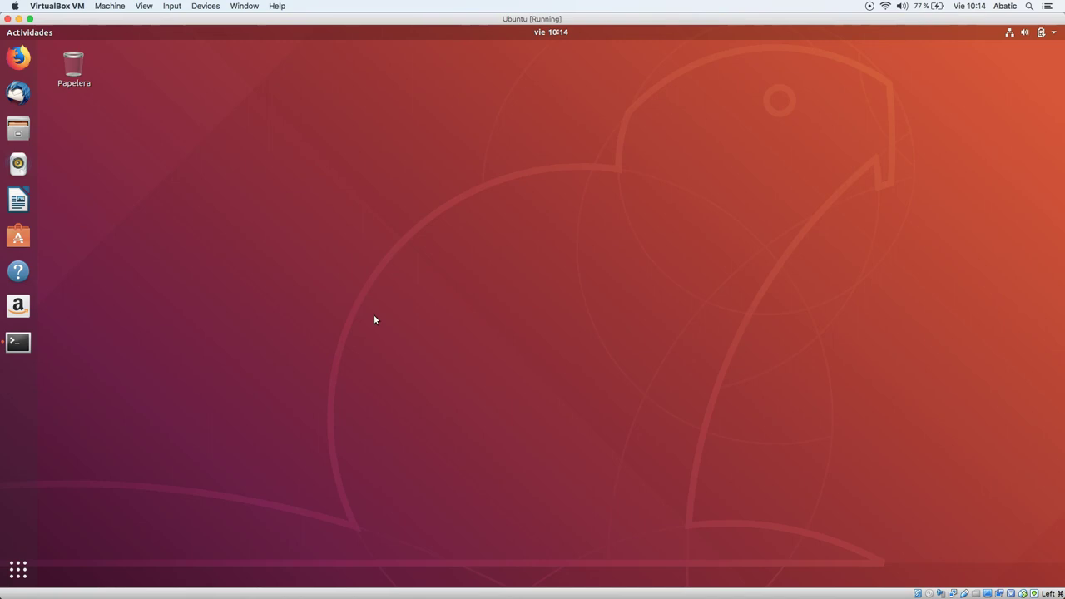
click(18, 236)
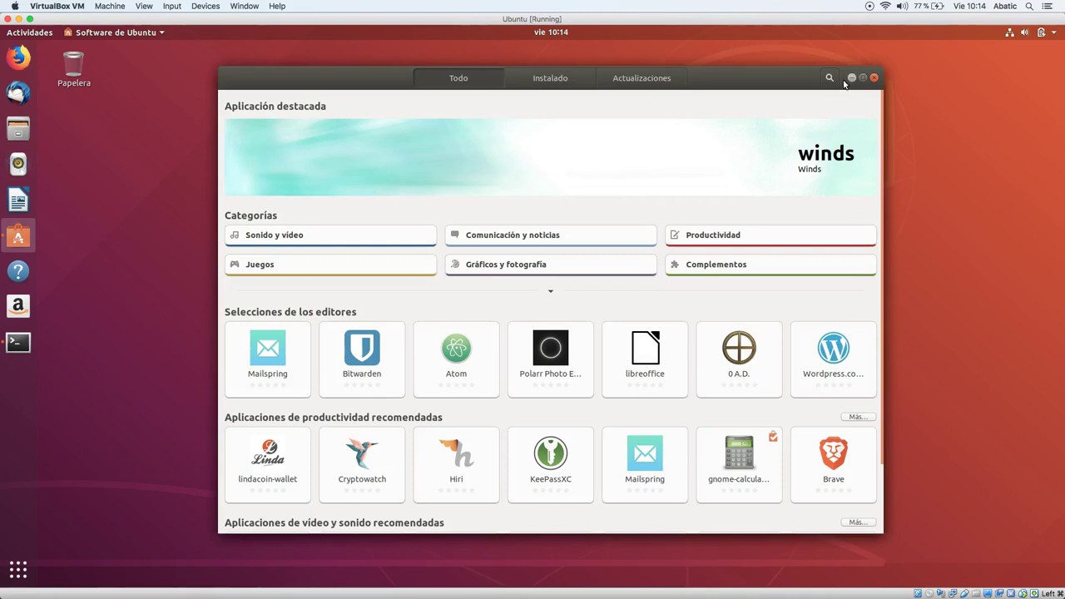
click(829, 78)
text(vlc)
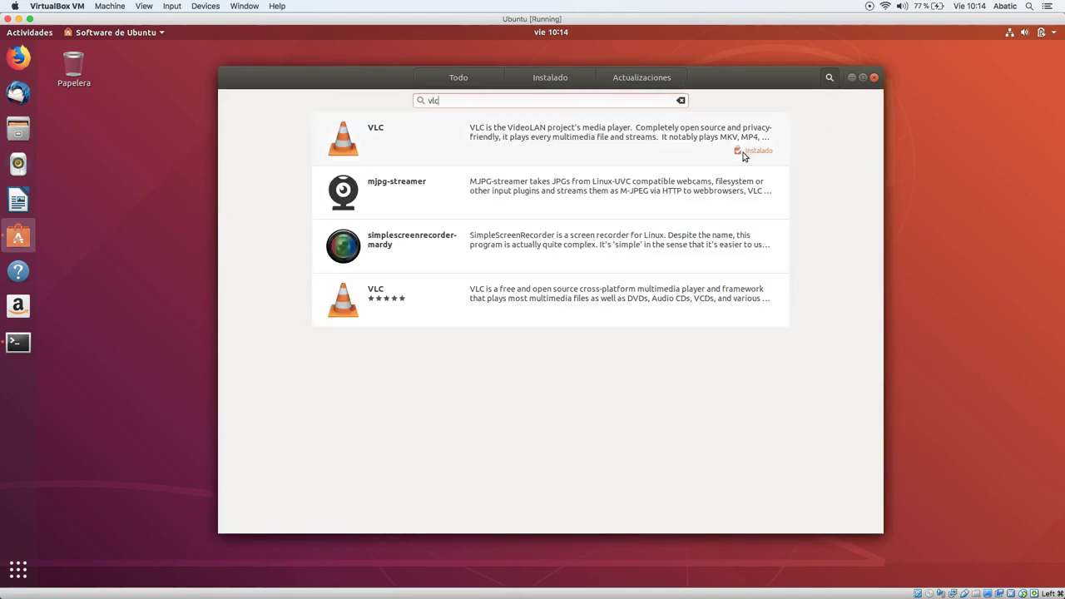
click(647, 145)
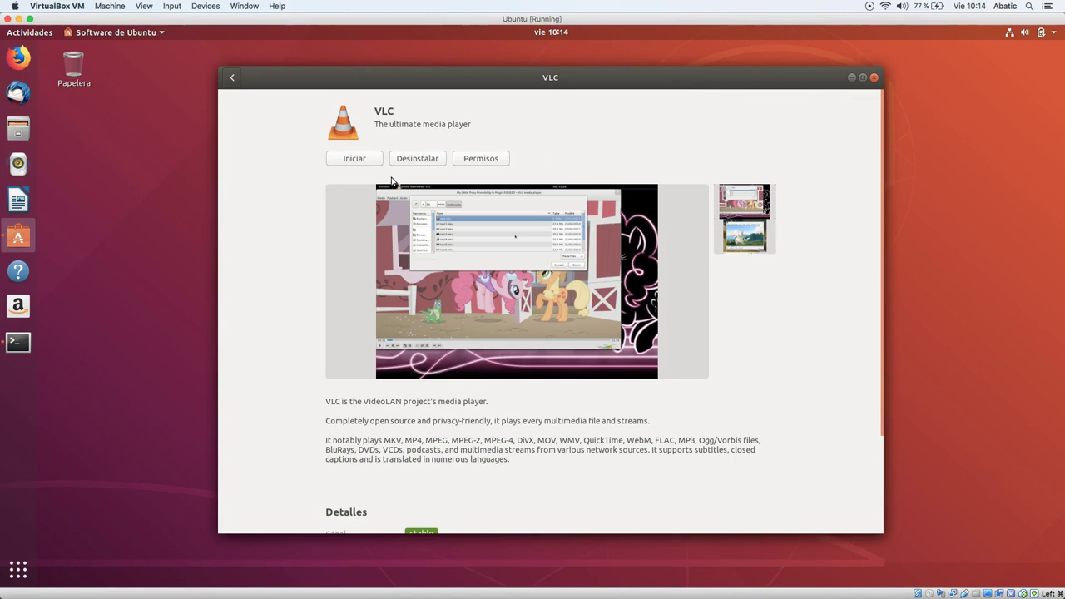
- Uninstall VLC, confirm the removal, authenticate with the account password, and close the software store window
click(417, 161)
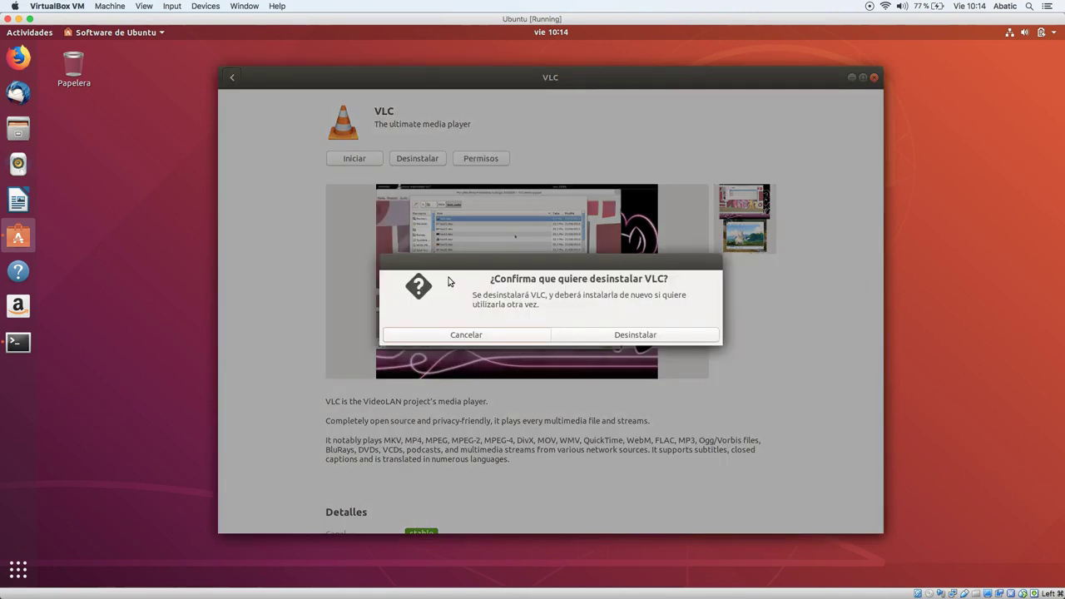
click(593, 337)
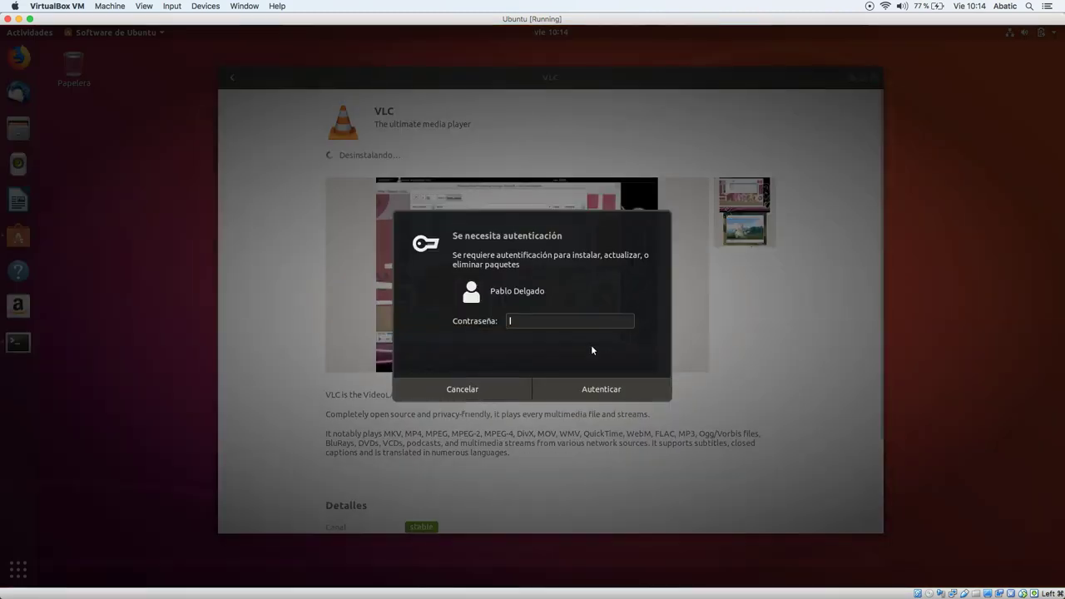
text(*********)
key(Return)
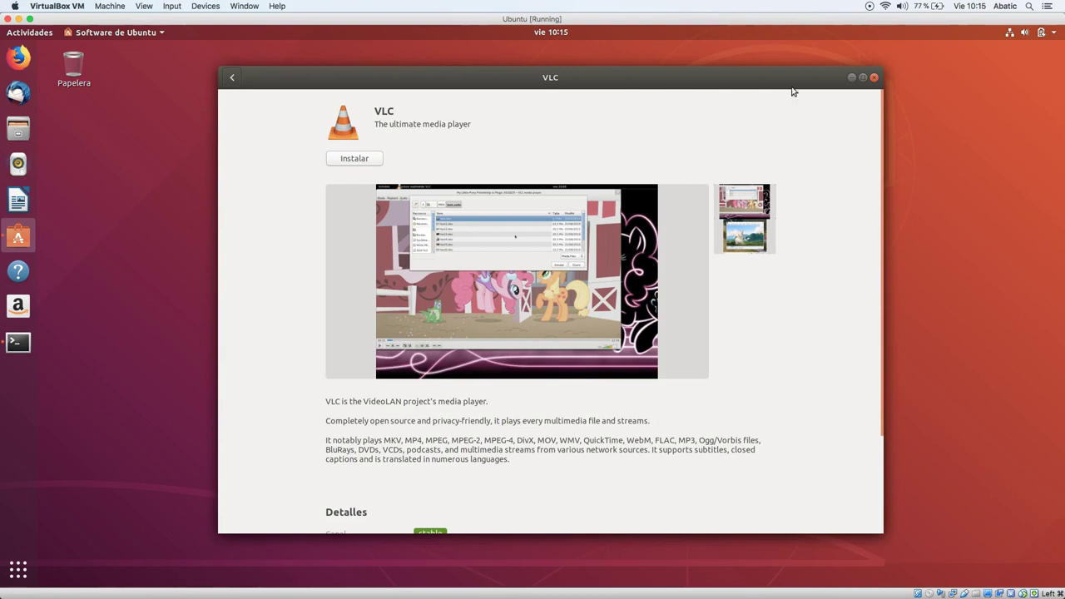
click(873, 77)
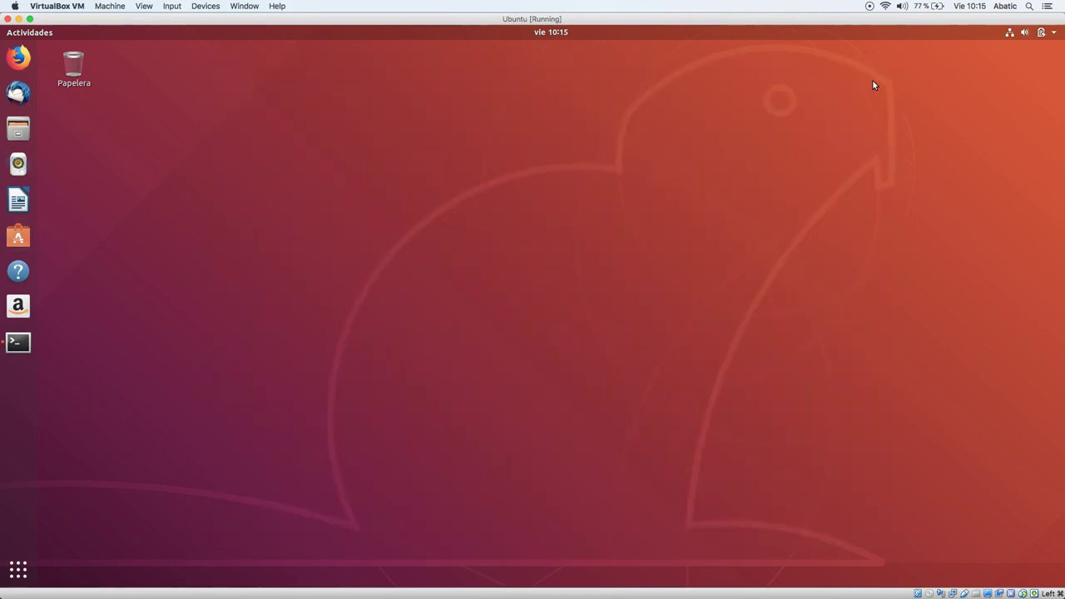
- Find the Synaptic package manager among the applications, launch it, and authenticate with the account password
click(19, 578)
text(synal)
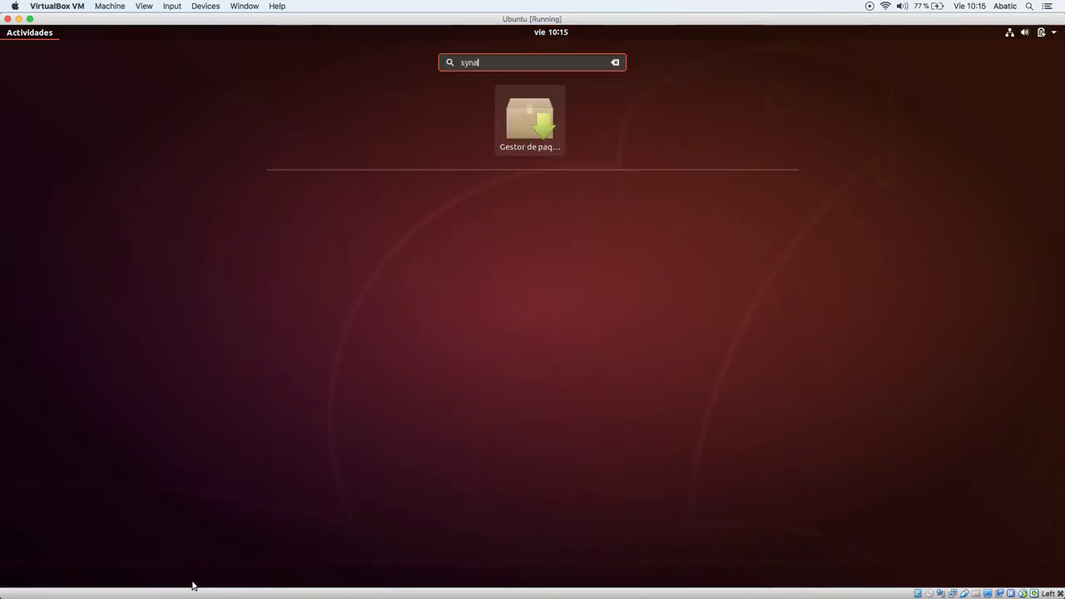
key(Return)
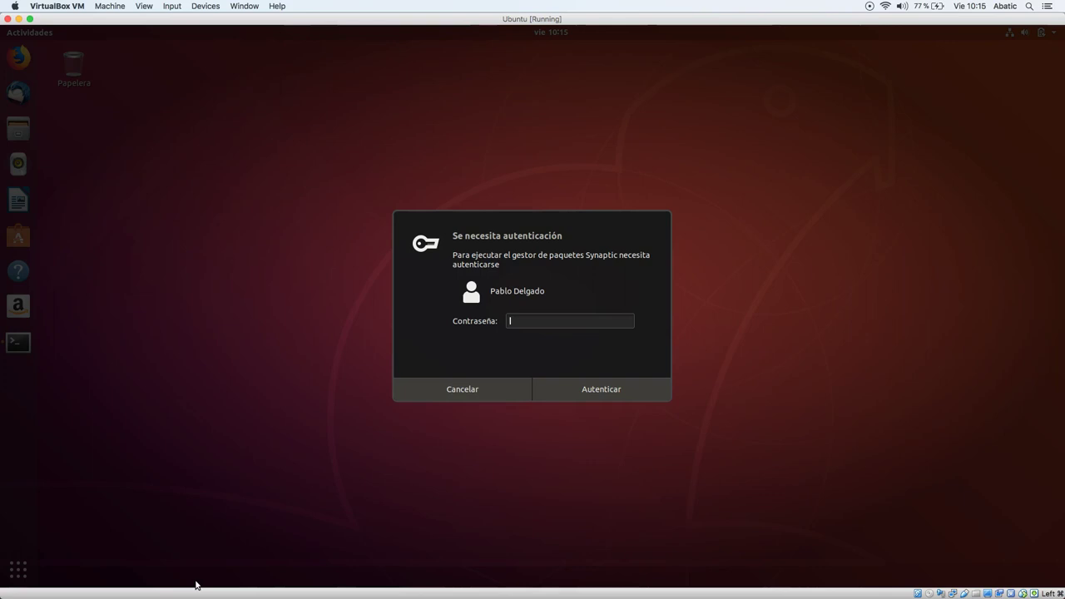
text(********)
key(Return)
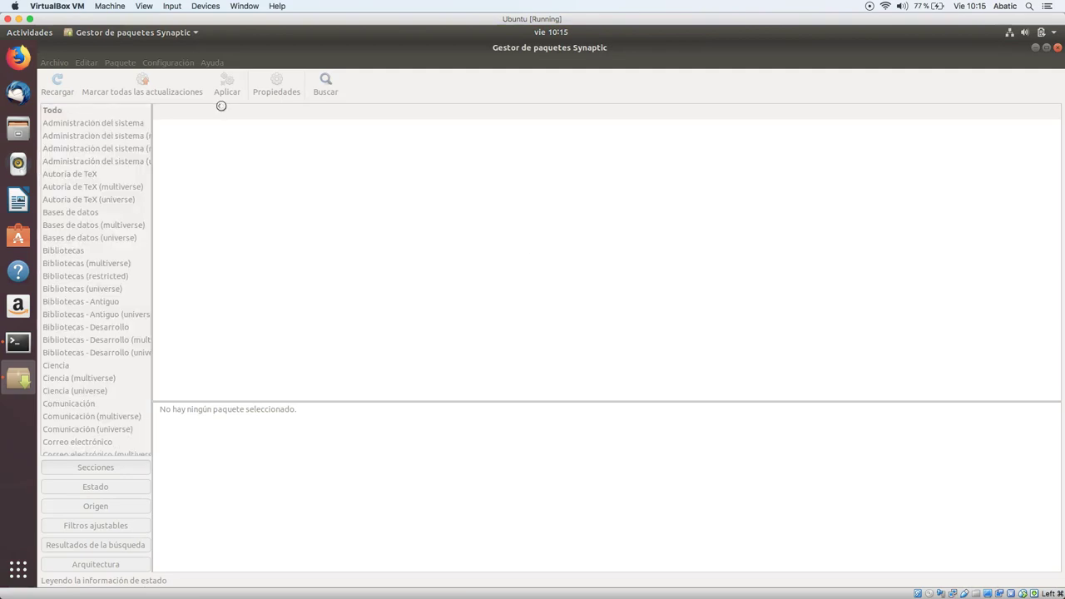
- Search the Synaptic packages for "geany"
click(324, 83)
text(geany)
key(Return)
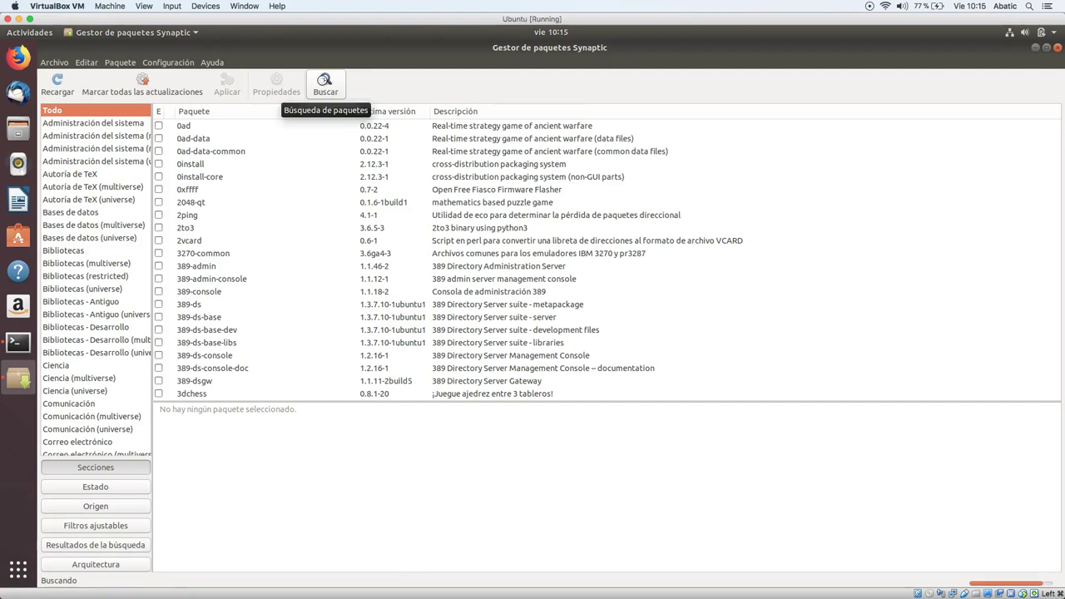
- Mark the geany and geany-common packages for uninstallation
click(233, 129)
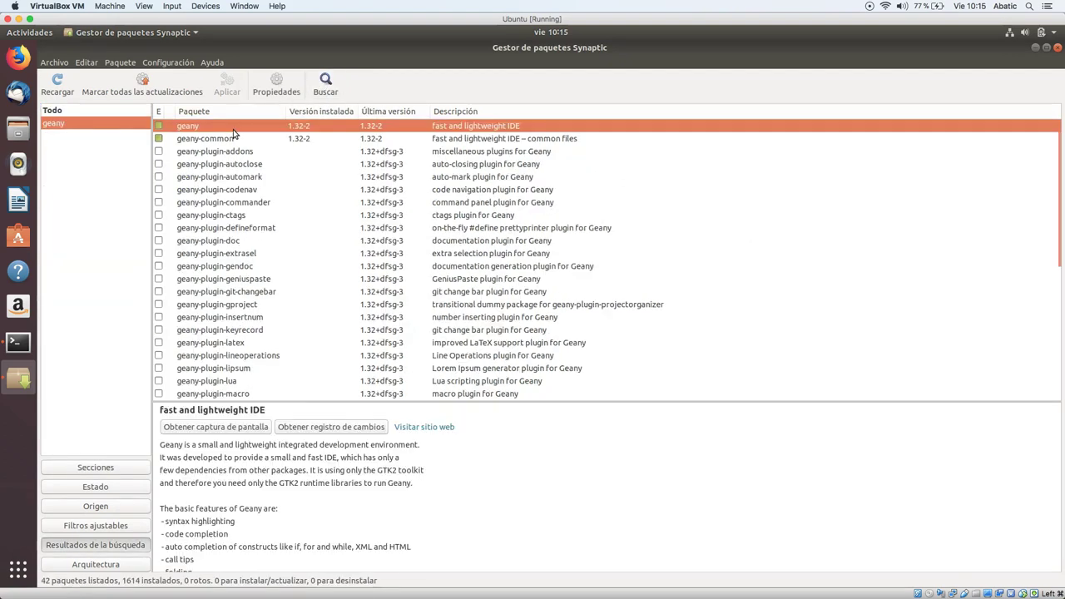
right_click(233, 129)
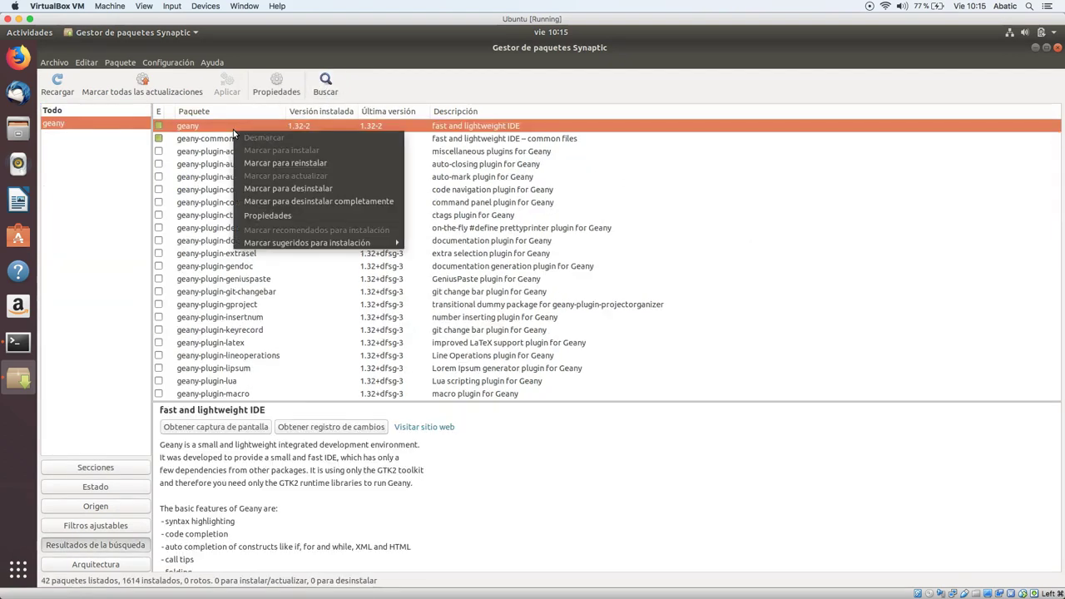
click(341, 190)
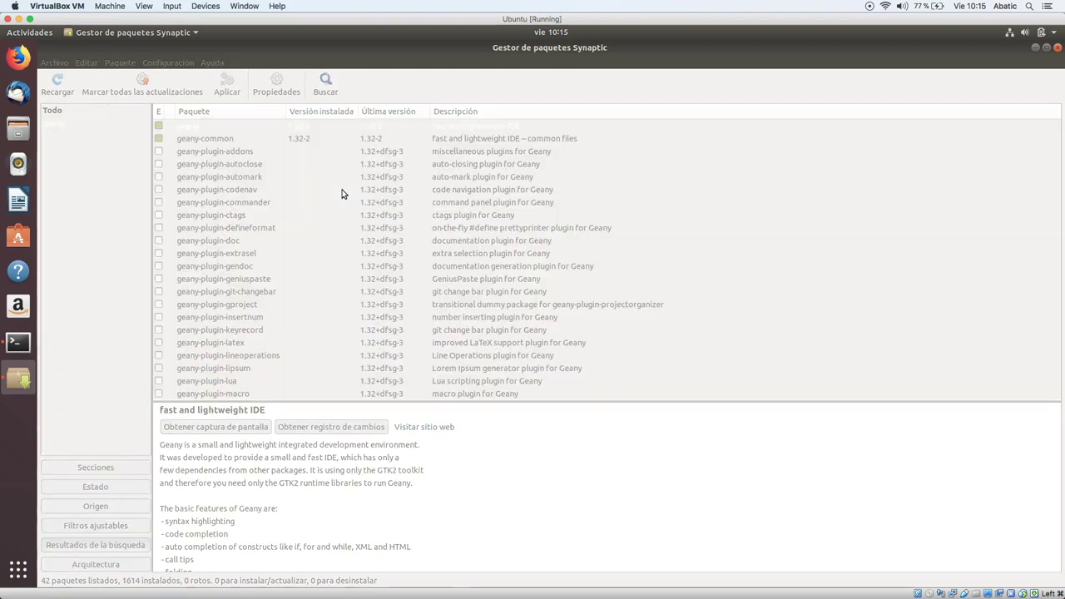
click(260, 140)
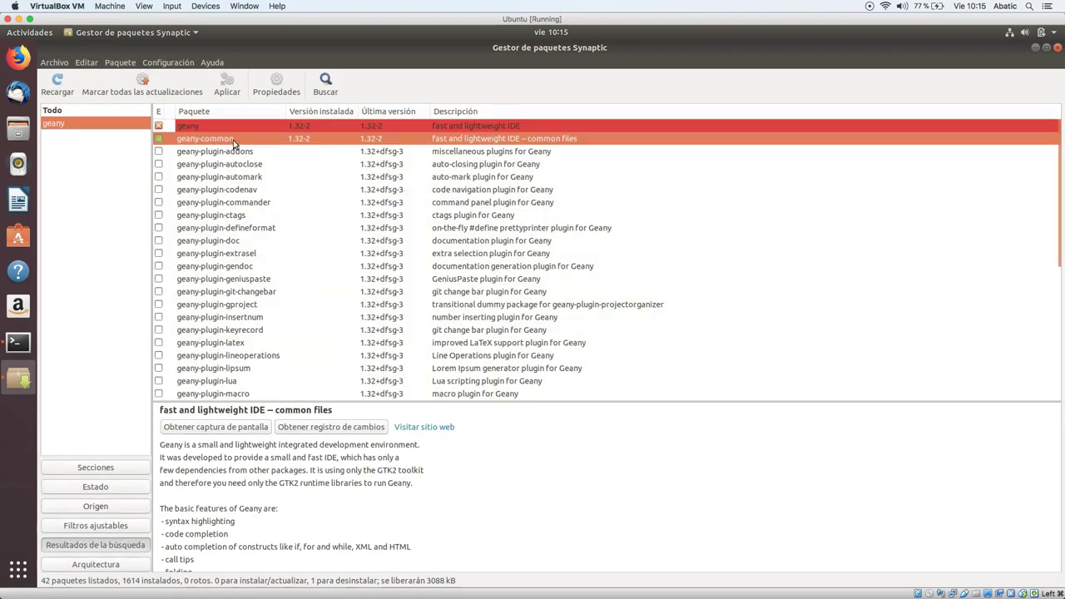
right_click(237, 143)
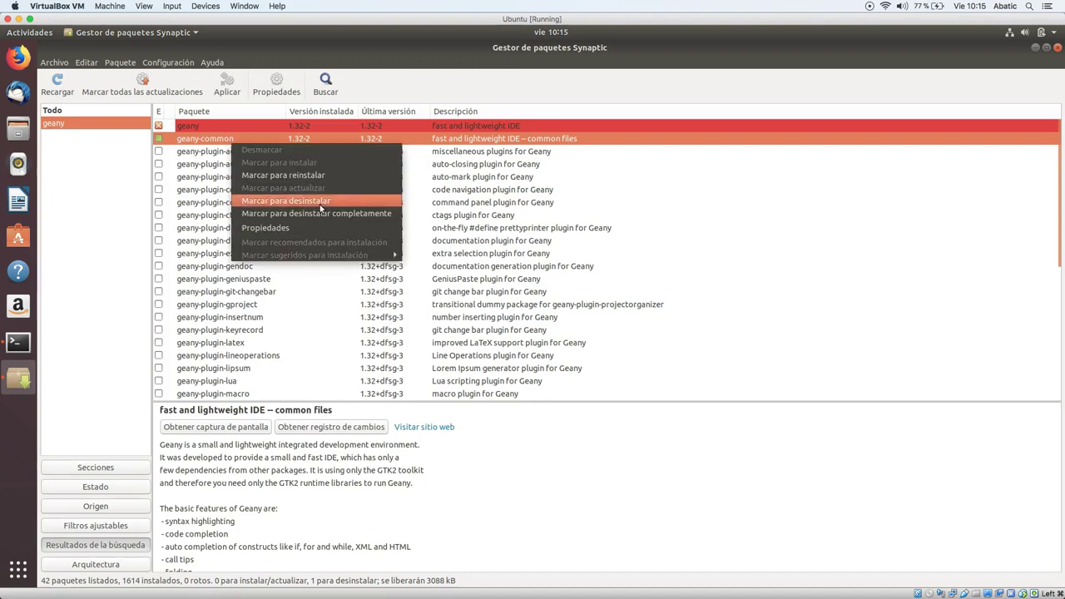
click(319, 212)
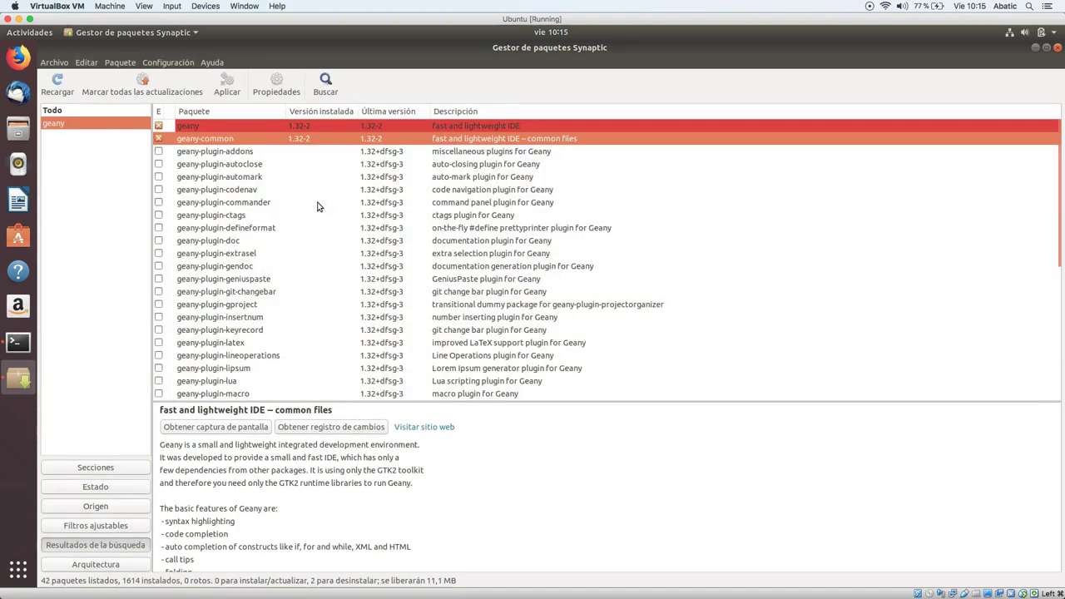
- Apply the marked geany removals after checking the packages in the summary, and close Synaptic
click(229, 86)
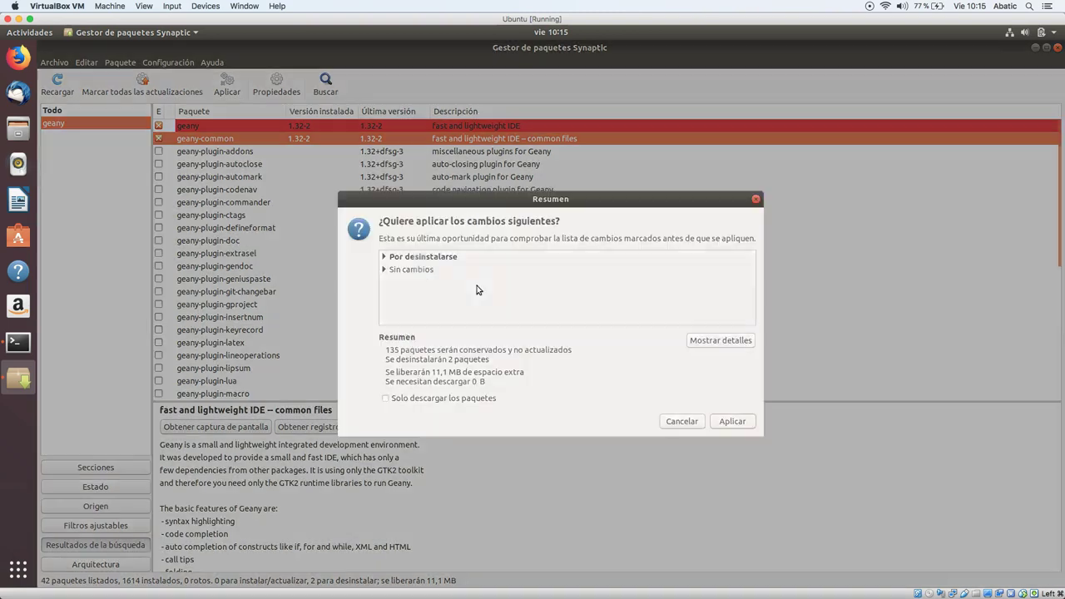
click(385, 258)
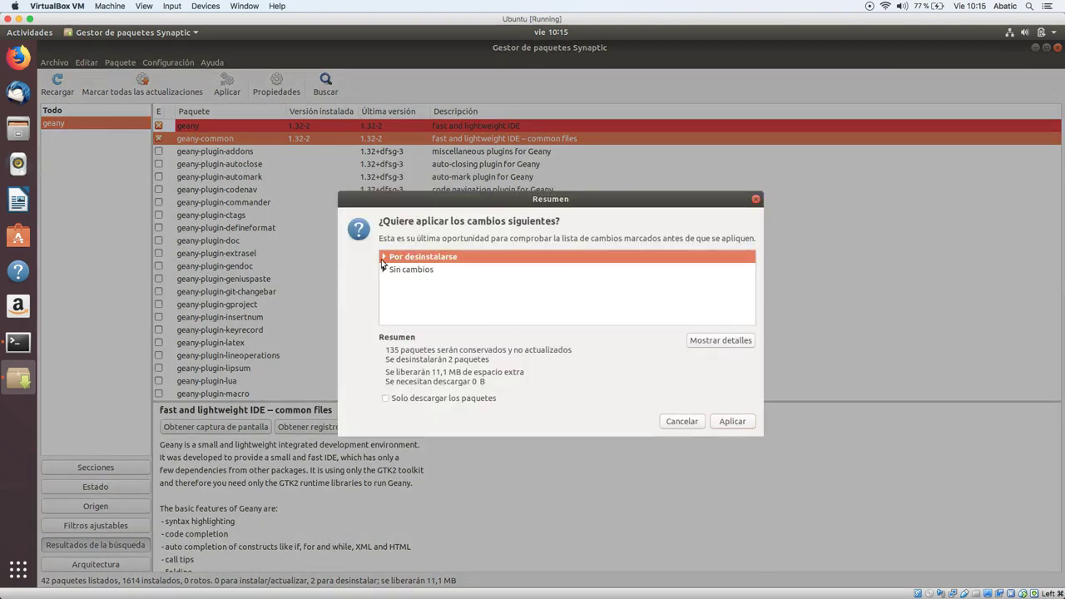
click(383, 259)
click(732, 422)
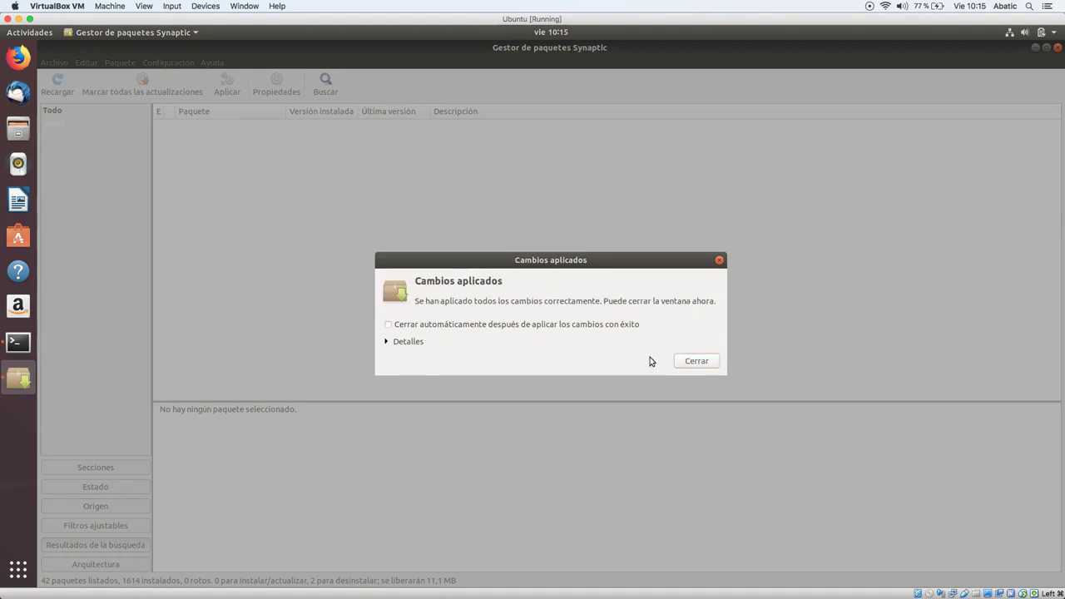
click(696, 361)
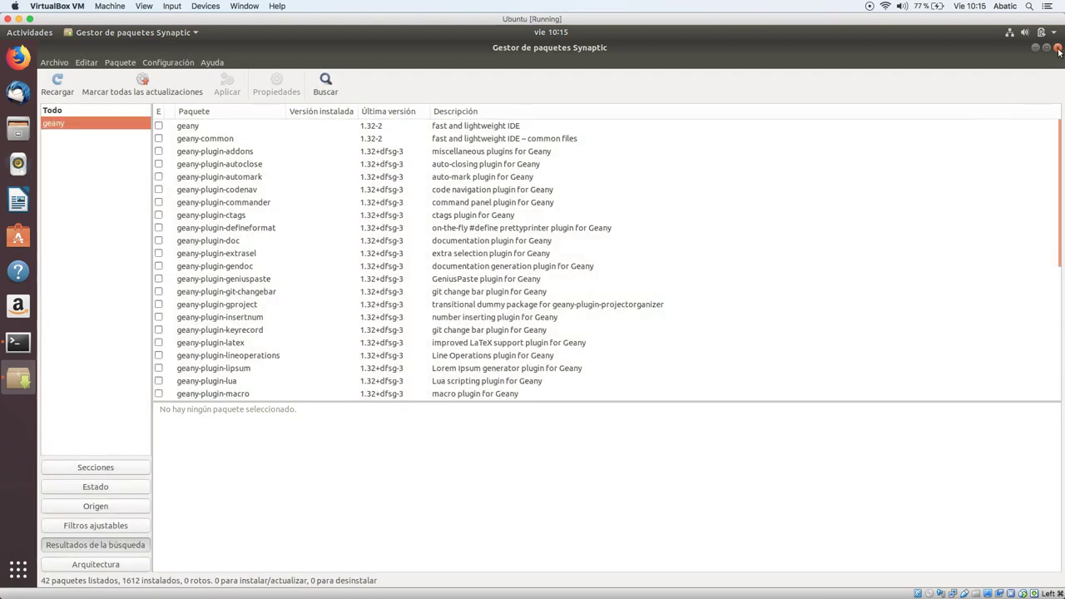
click(1057, 48)
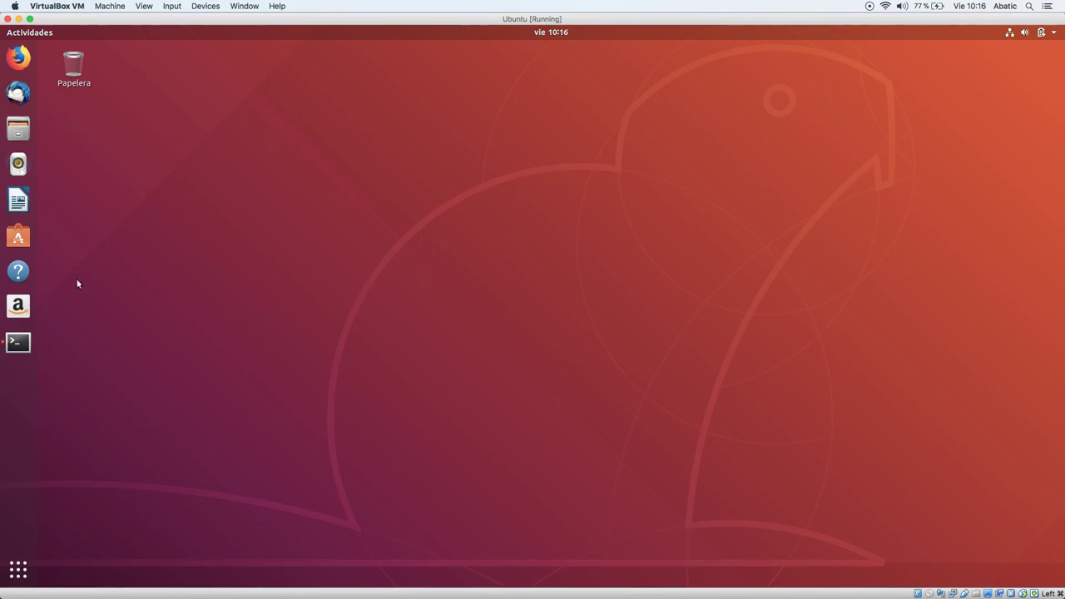
- In the Descargas folder, open the google-chrome-stable_current_amd64.deb package with the GDebi installer and set its window apart from the file manager
click(23, 130)
click(182, 89)
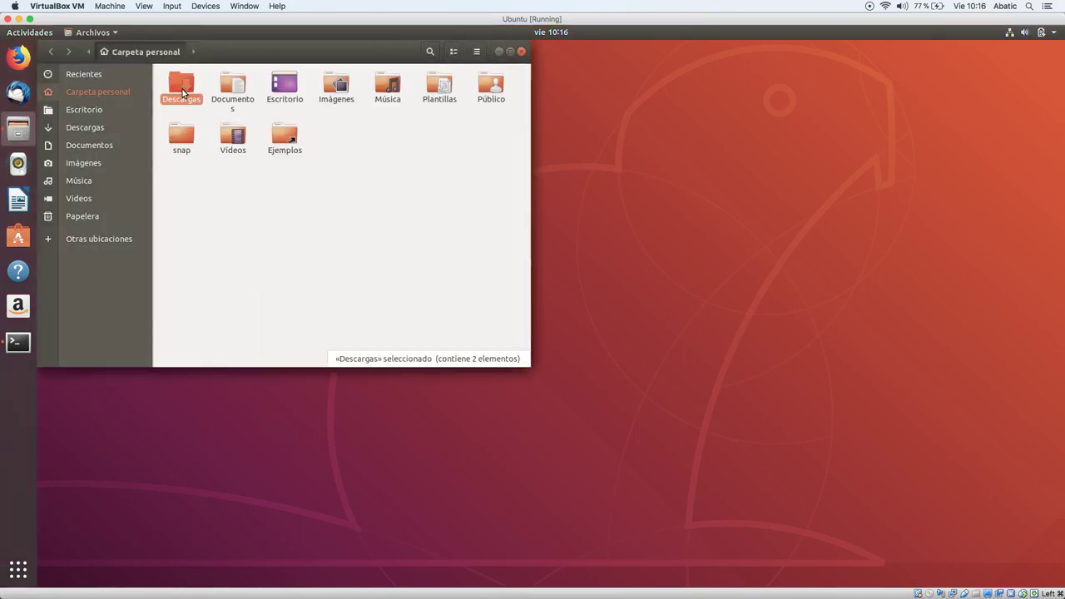
double_click(182, 89)
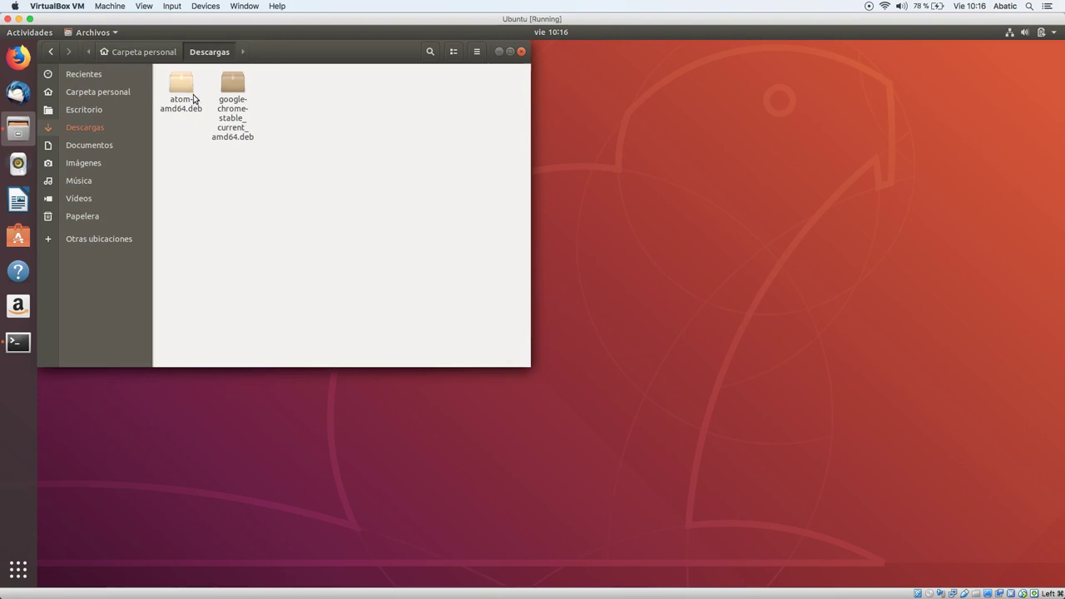
click(225, 103)
right_click(231, 90)
click(303, 108)
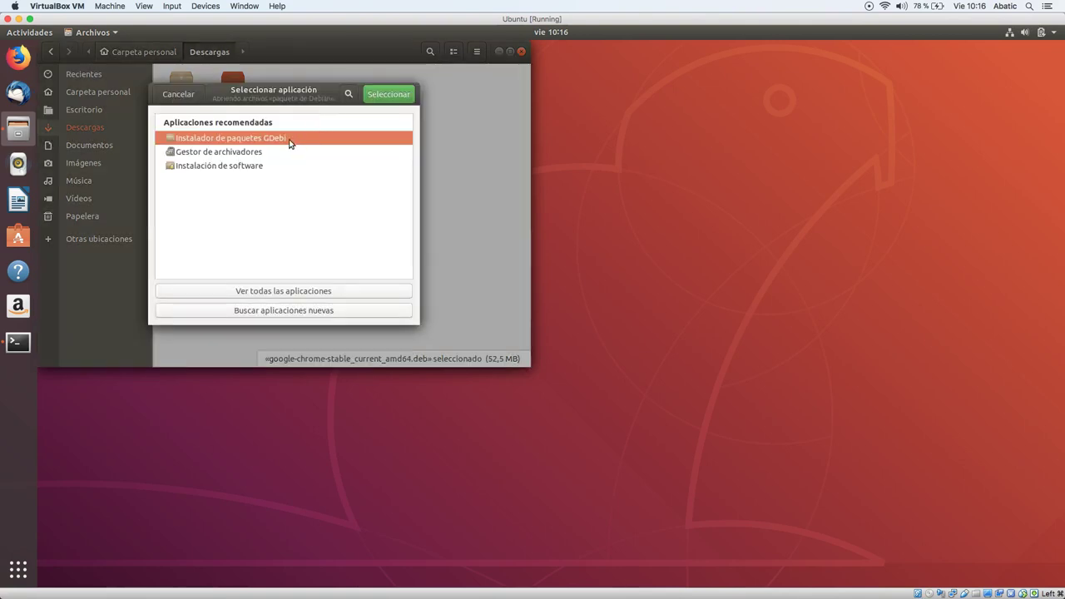
double_click(290, 138)
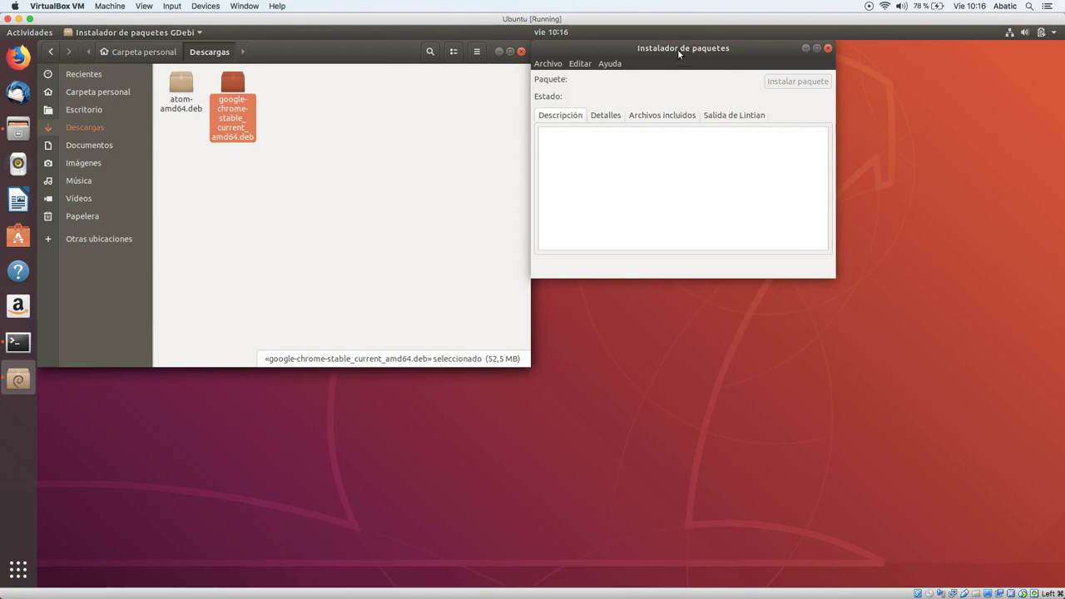
drag(678, 51, 704, 100)
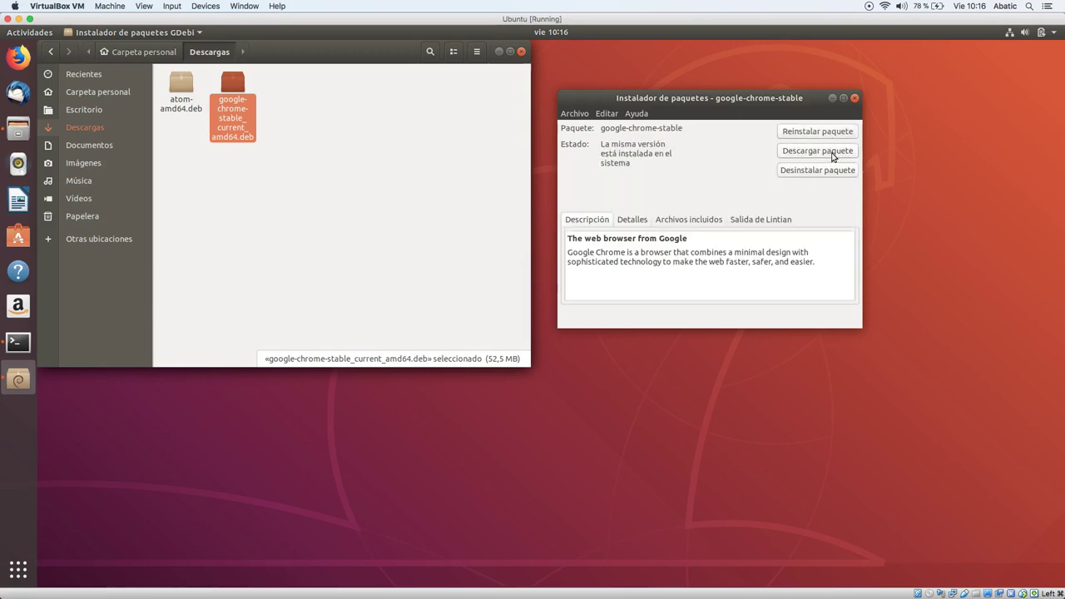
- Request removal of the google-chrome-stable package, authenticate with the account password, and bring up the terminal below the installer window
click(831, 172)
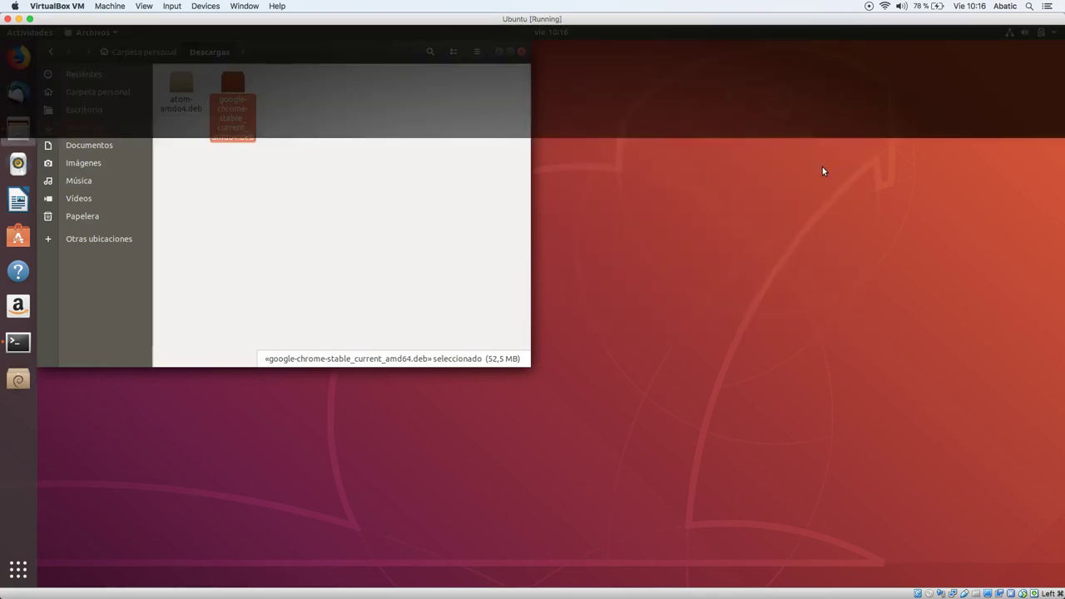
text(**********)
key(Return)
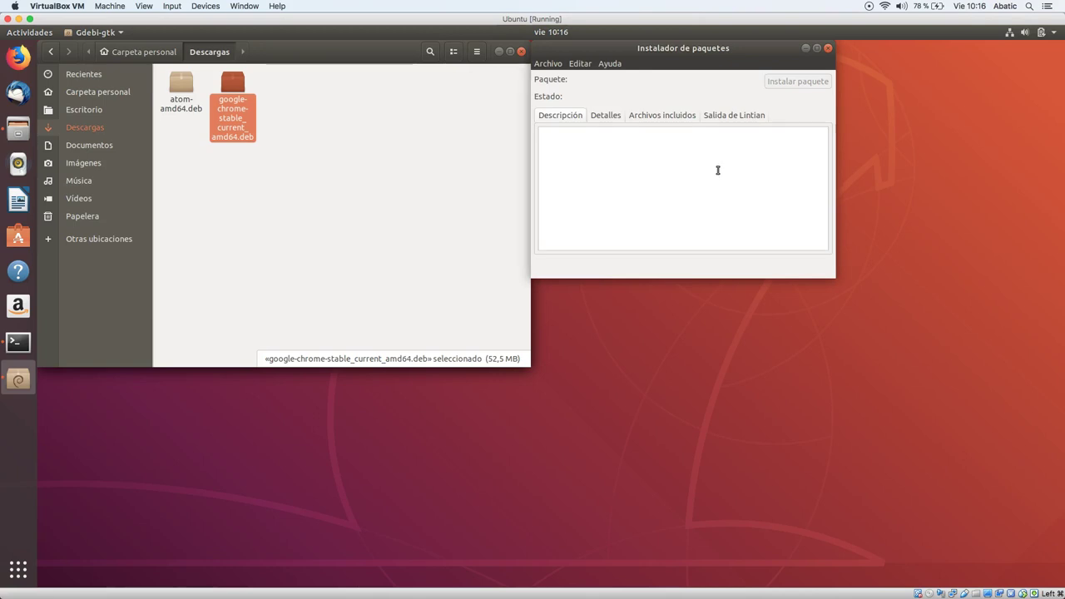
click(19, 344)
drag(509, 166, 731, 289)
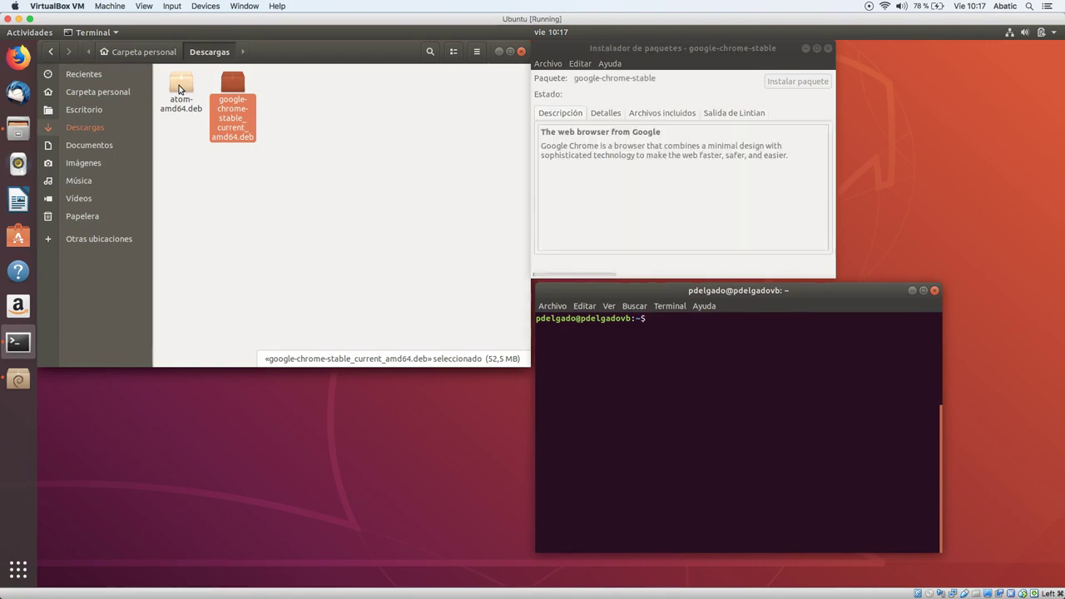
- Uninstall the google-chrome-stable package in GDebi, dismiss the finished removal dialog, and close the package installer
click(657, 214)
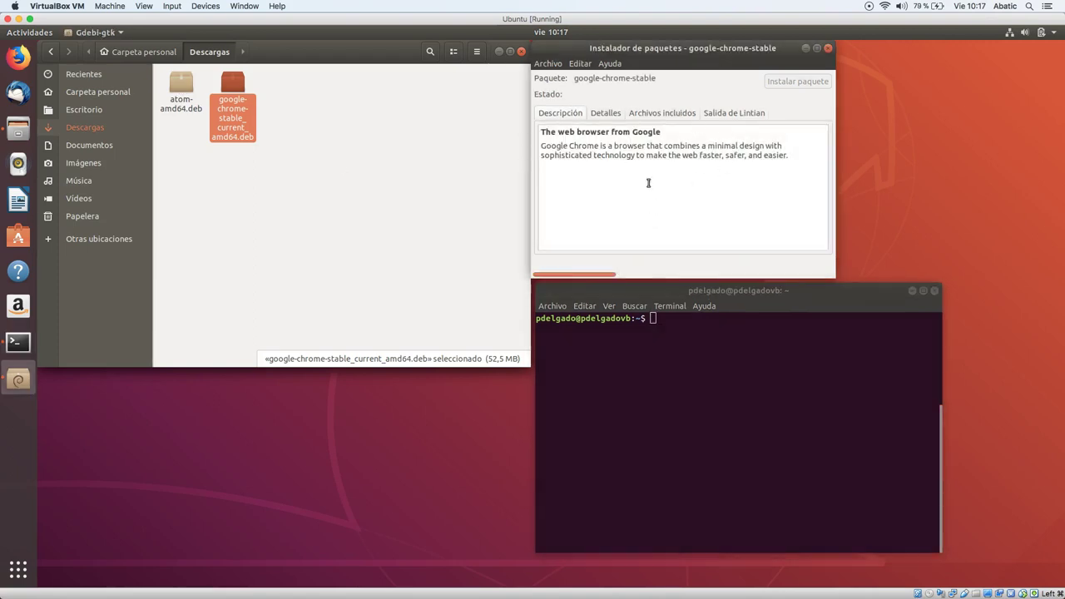
click(790, 121)
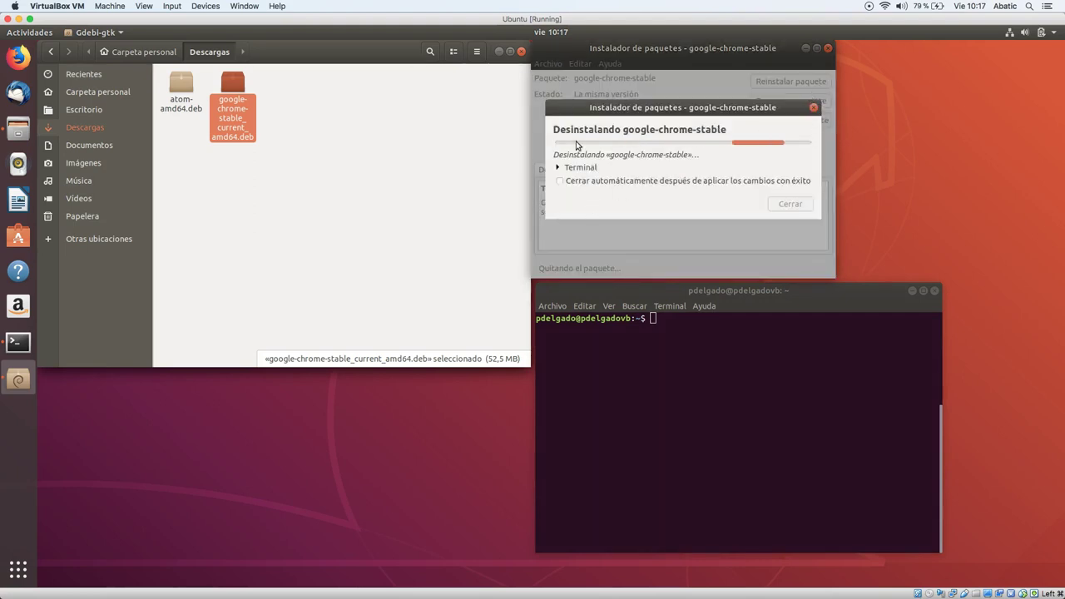
click(728, 474)
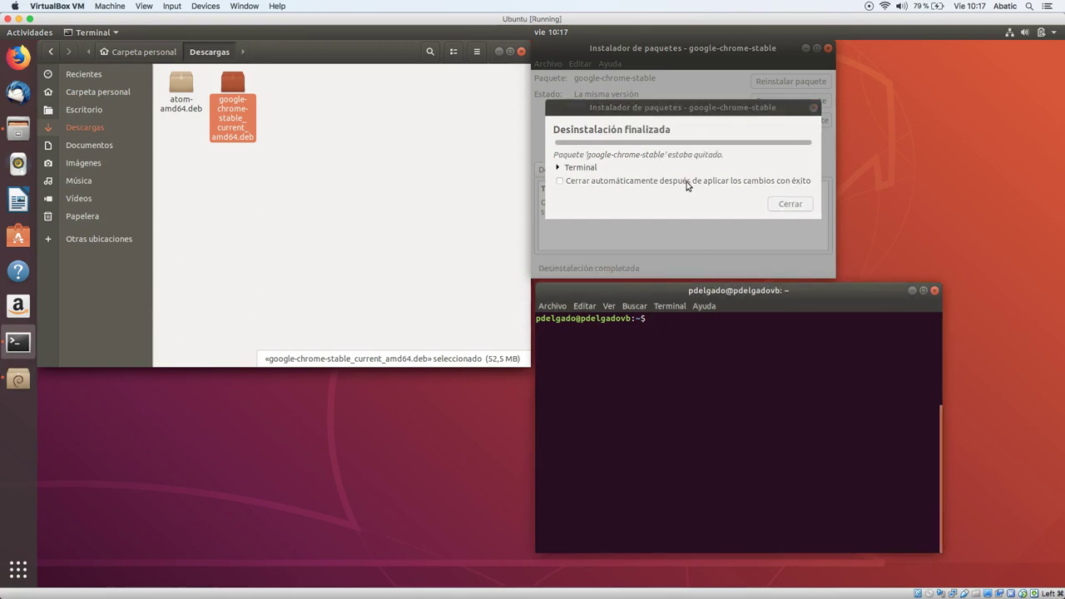
click(727, 209)
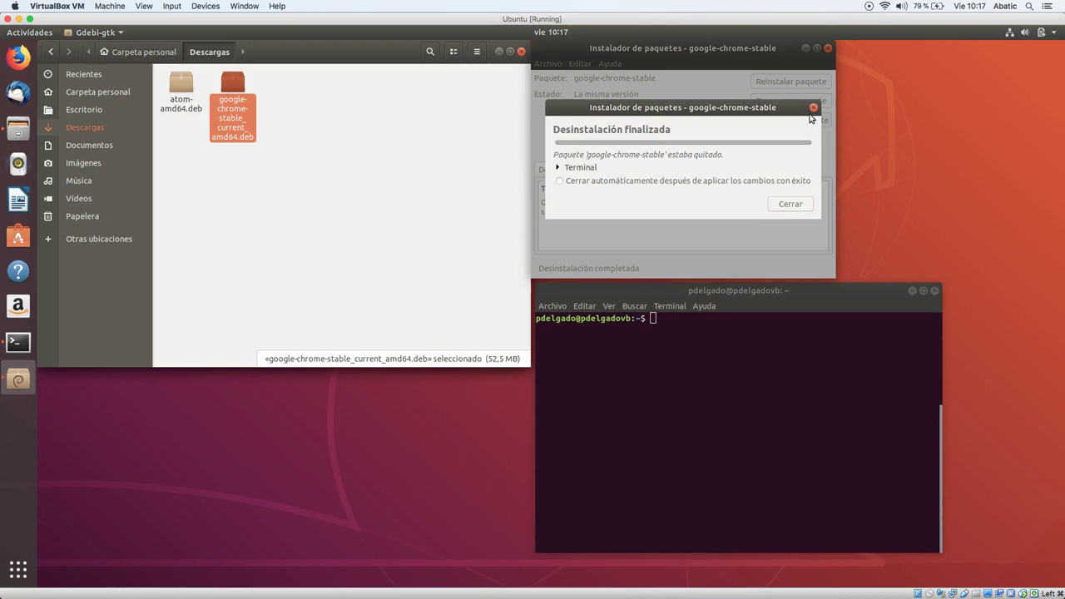
click(795, 204)
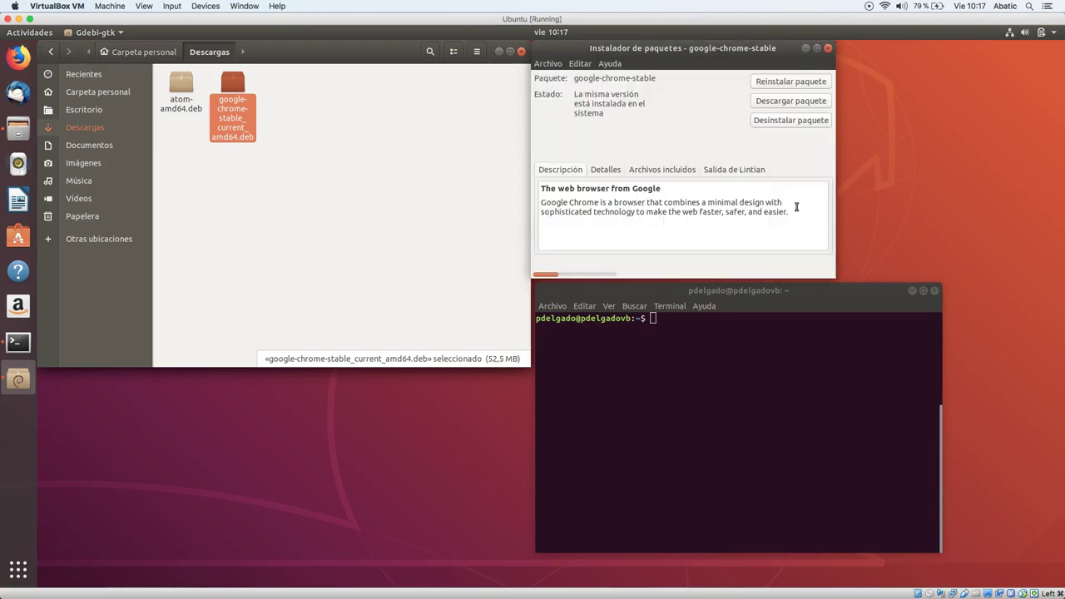
click(828, 48)
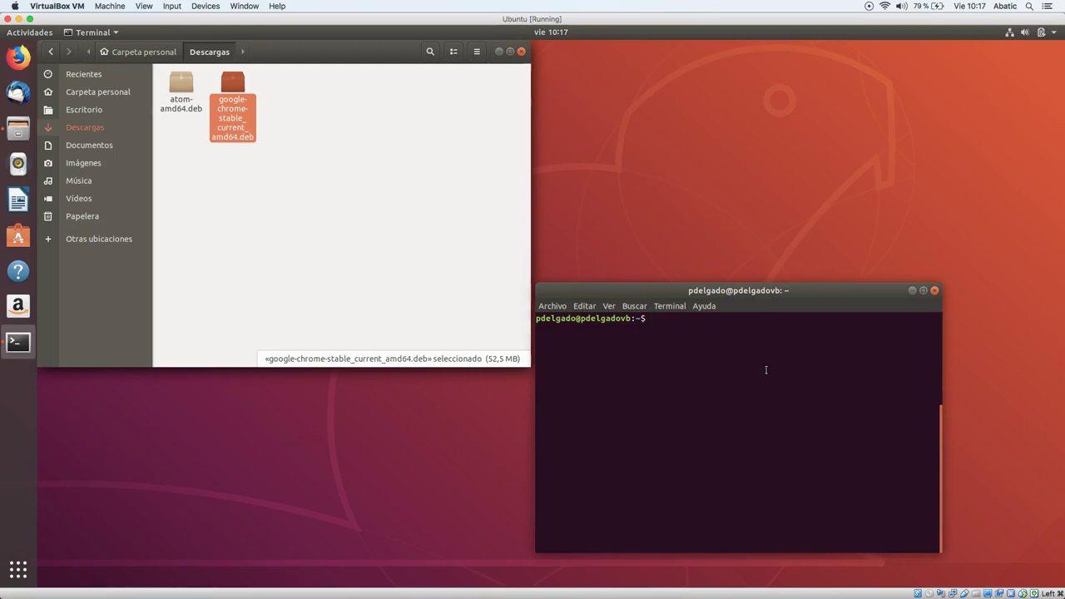
- Remove the Atom package by running sudo dpkg -r atom in the terminal, and clear the output
text(sudo dpkg -r atom)
key(Return)
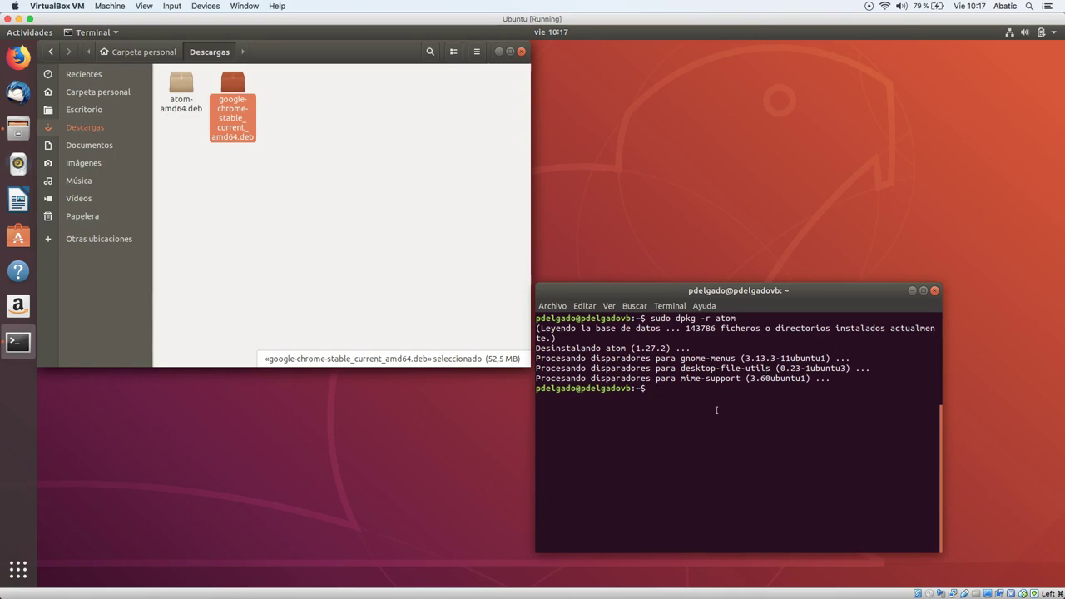
text(clear)
key(Return)
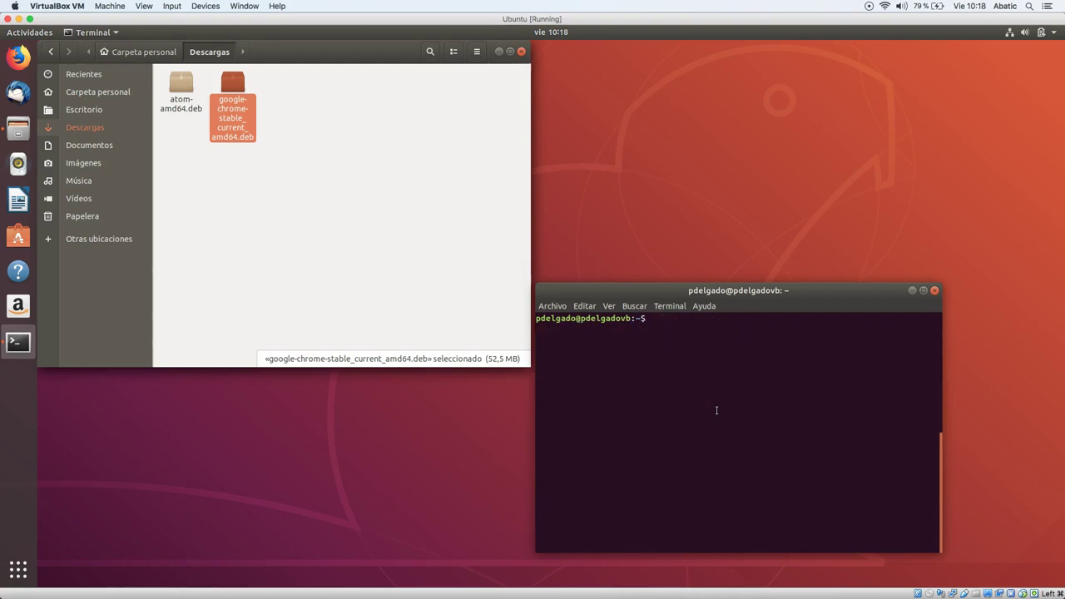
- Try sudo autoremove in the terminal, and correct the command to sudo apt autoremove to request removal of the unneeded packages
text(sudo autorem,ove)
key(Return)
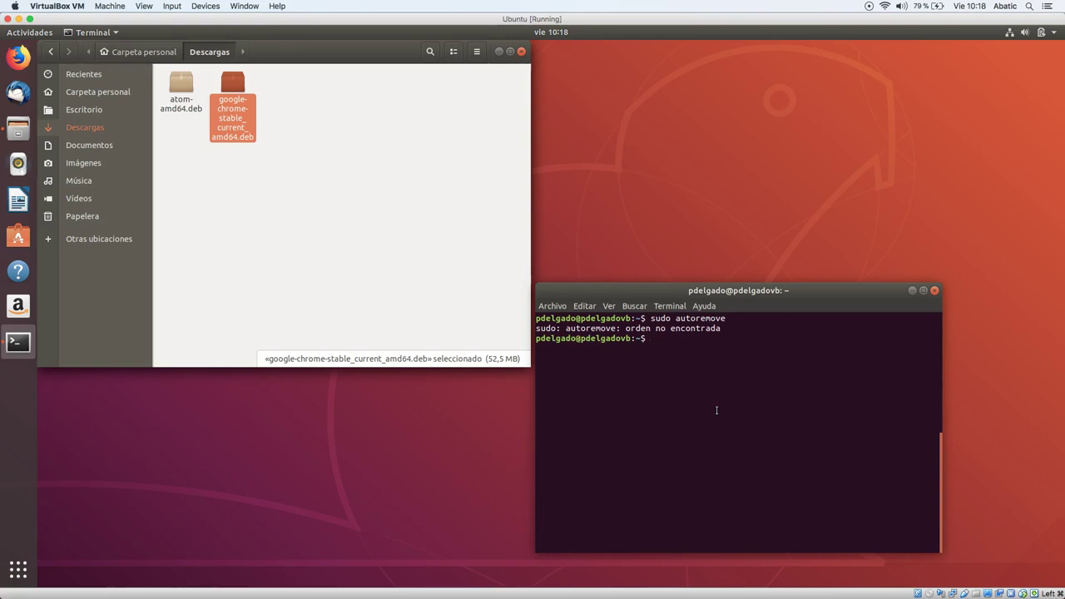
key(Up)
key(Up)
key(Down)
key(Left)
key(Left)
key(Left)
key(Left)
key(Left)
key(Left)
key(Left)
key(Left)
key(Left)
text(pt a)
key(Return)
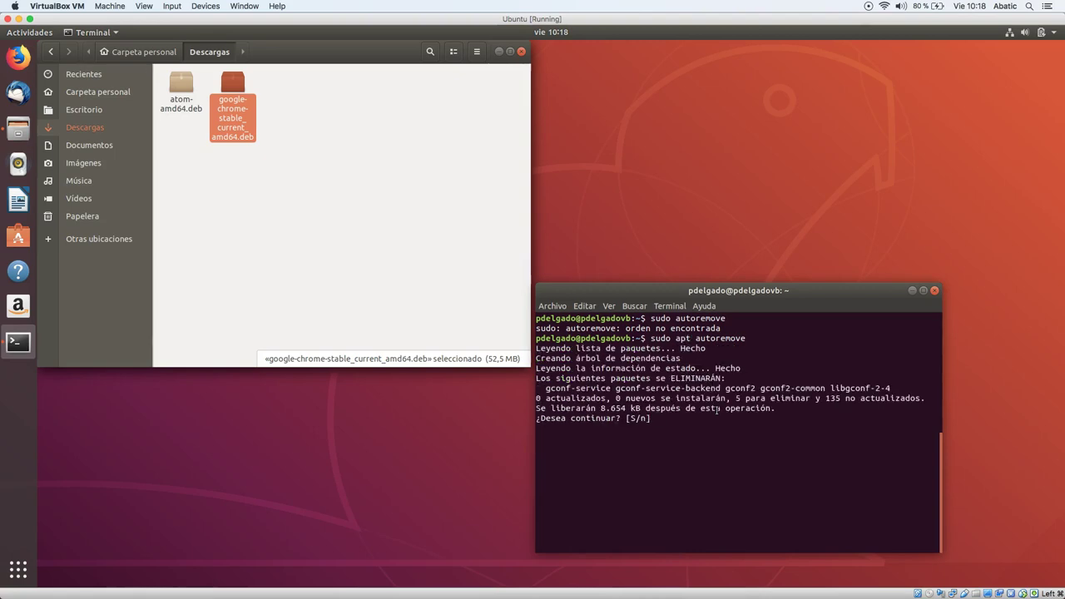
- Confirm the removal of the unneeded gconf packages with s, and clear the terminal output
text(s)
key(Return)
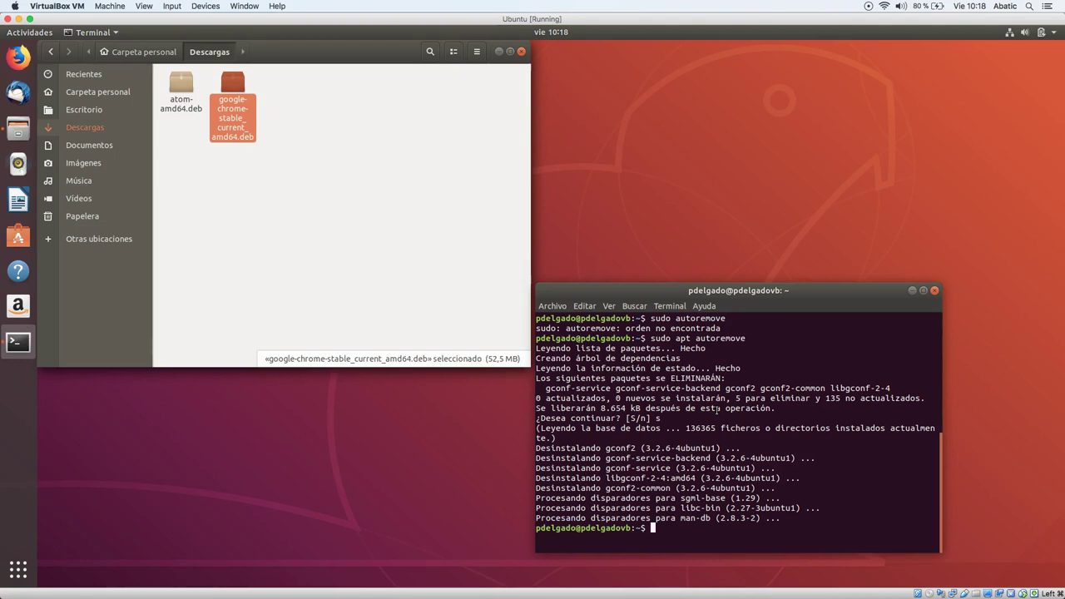
text(clear)
key(Return)
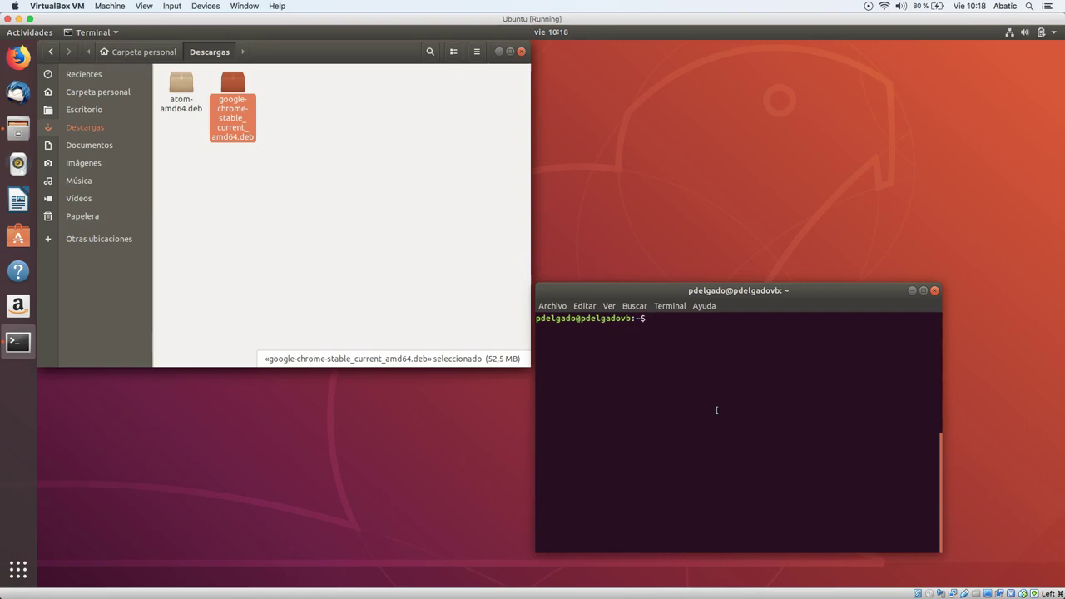
- Uninstall the Pluma text editor by running sudo apt remove pluma in the terminal and confirming with s
text(sudo apt remove)
text(pluma)
key(Return)
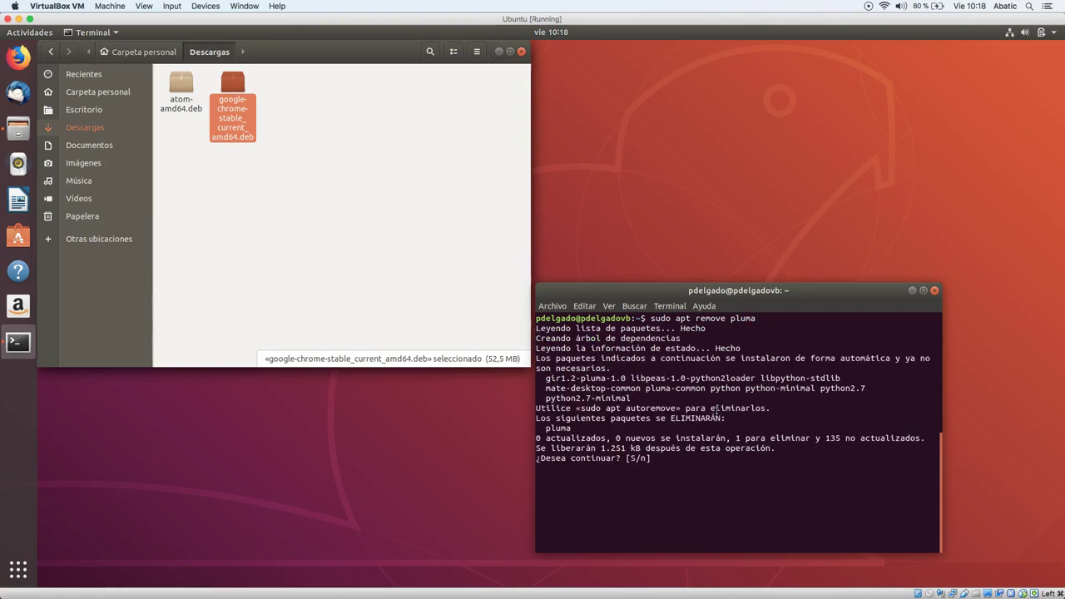
text(s)
key(Return)
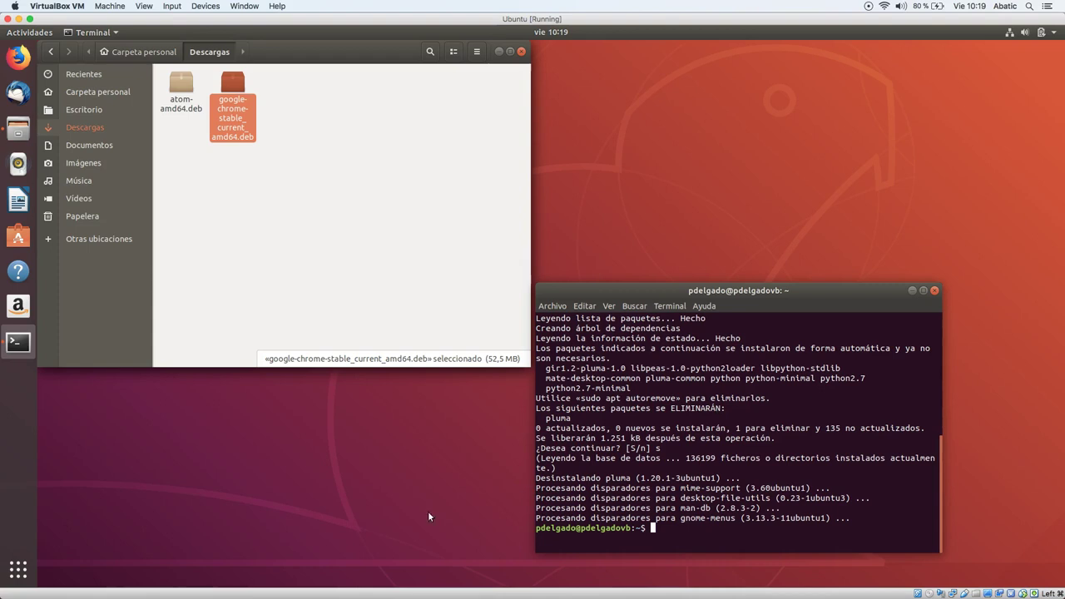
- Look over the list of all installed applications for another program to remove, and return to the terminal
mouse_move(10, 588)
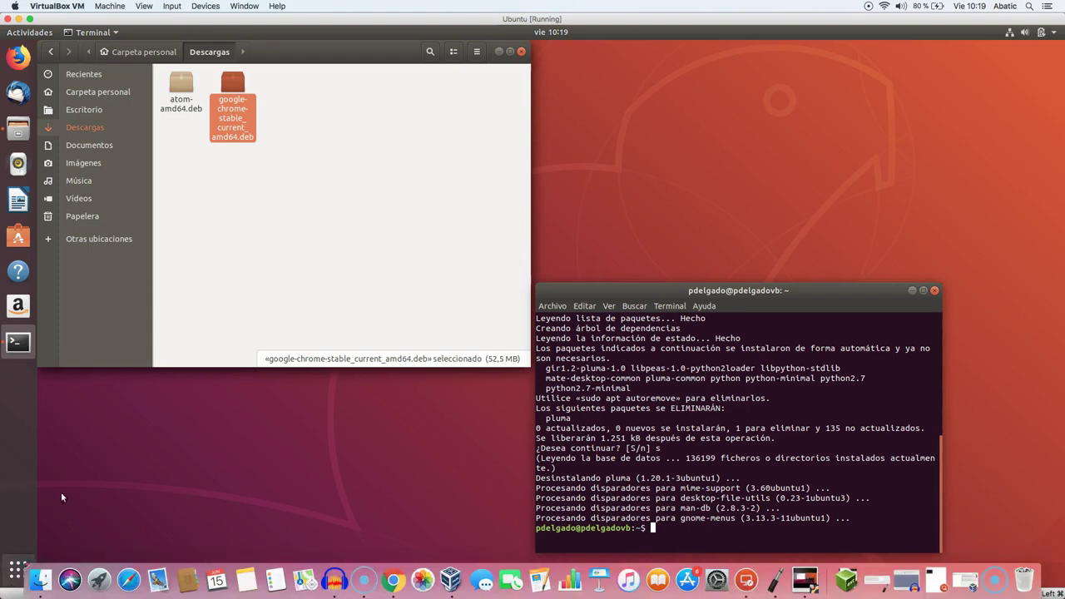
key(super+a)
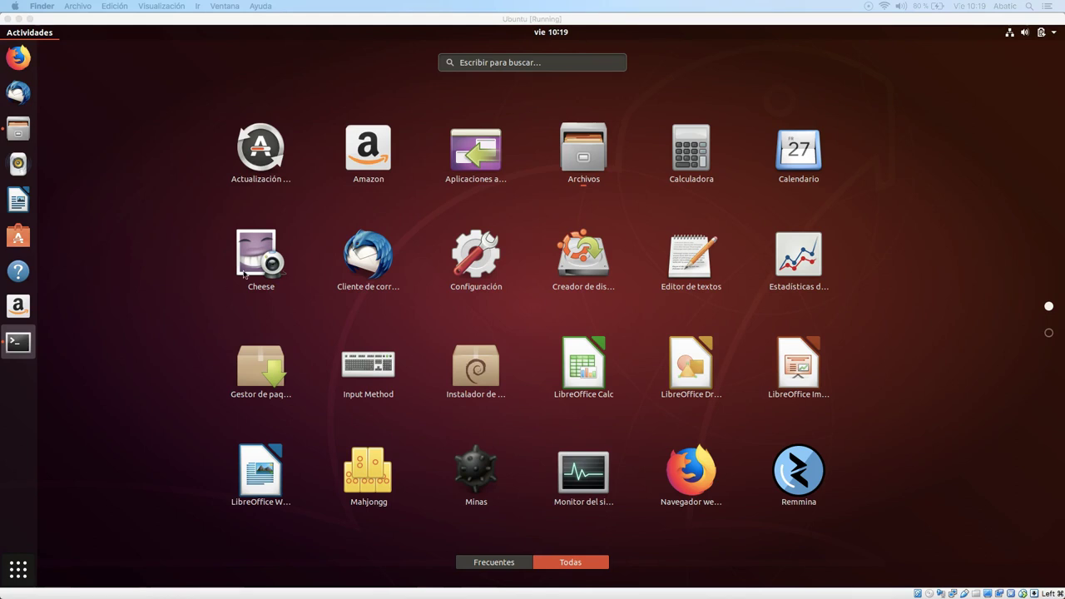
click(127, 439)
click(126, 439)
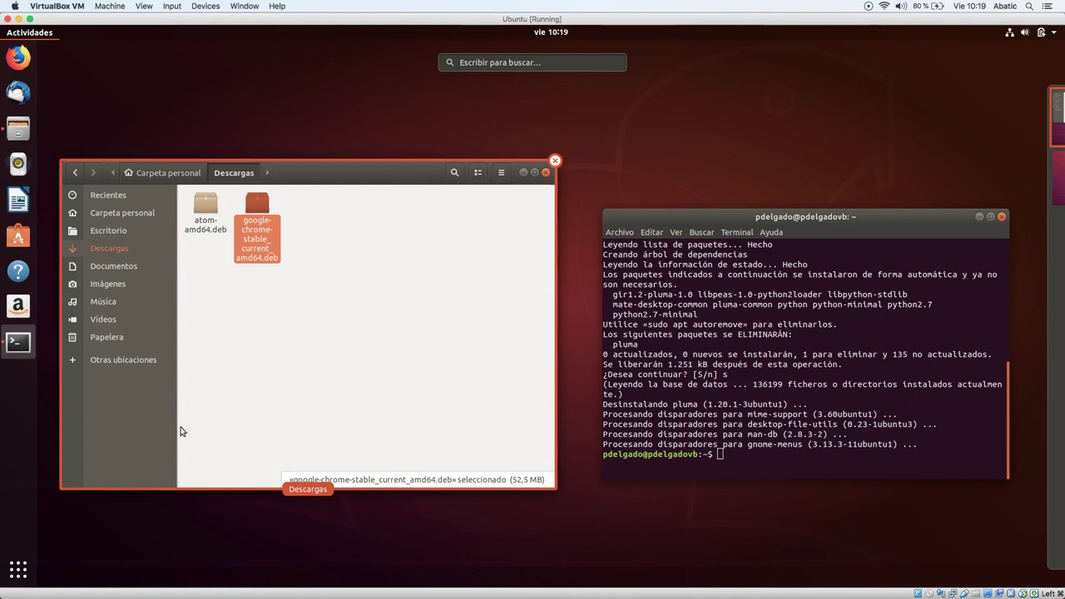
click(684, 376)
- Clear the terminal and request removal of Cheese with its configuration files by running sudo apt --purge remove cheese
text(clear)
key(Return)
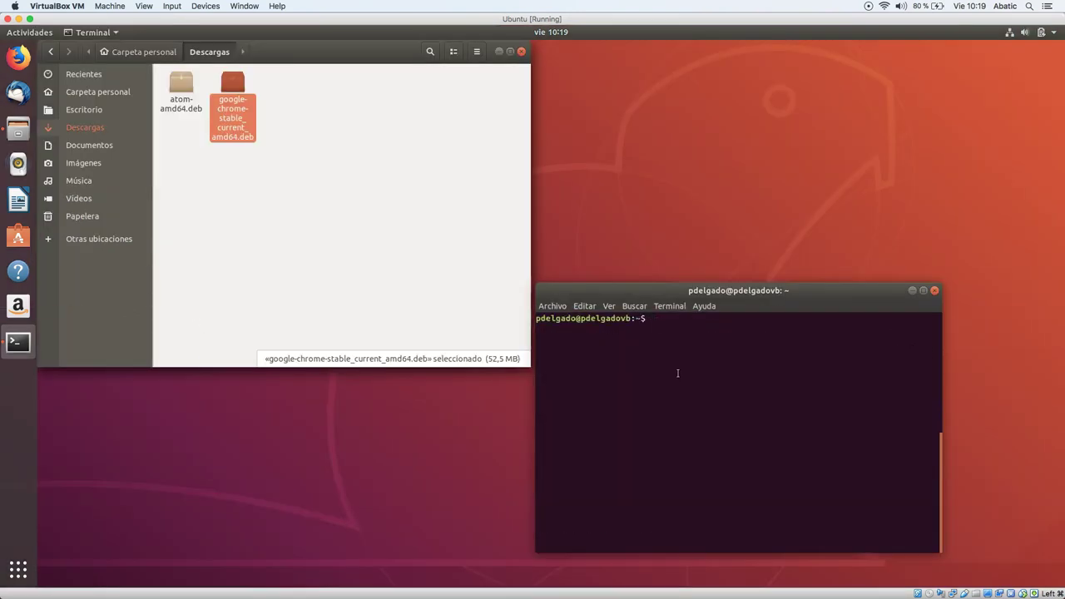
text(sudo apt --purge  remo)
key(BackSpace)
key(BackSpace)
key(BackSpace)
key(BackSpace)
key(BackSpace)
key(BackSpace)
text(remove cheese)
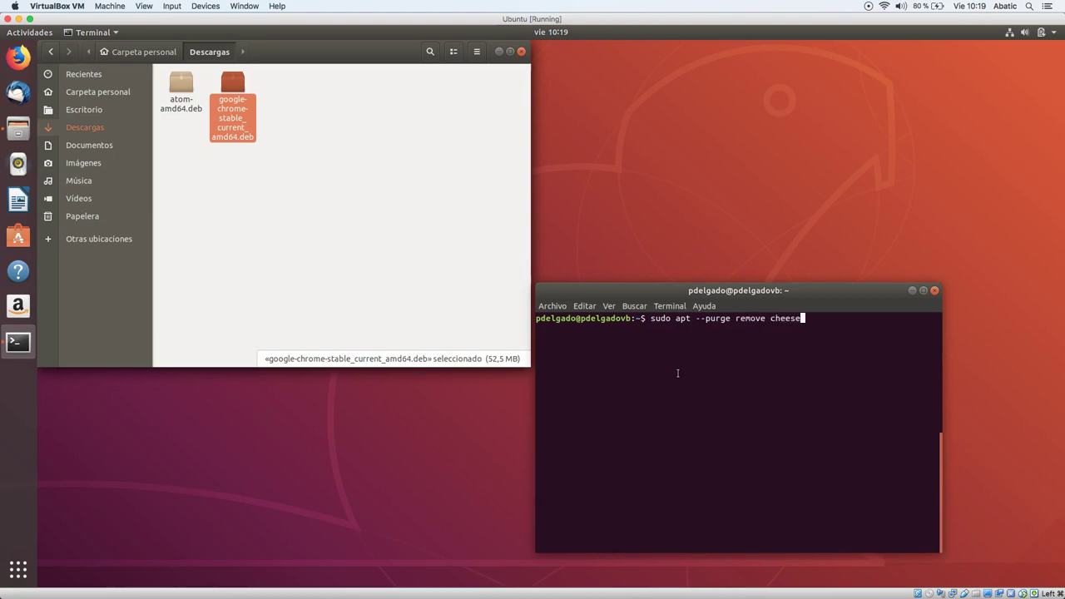
key(Return)
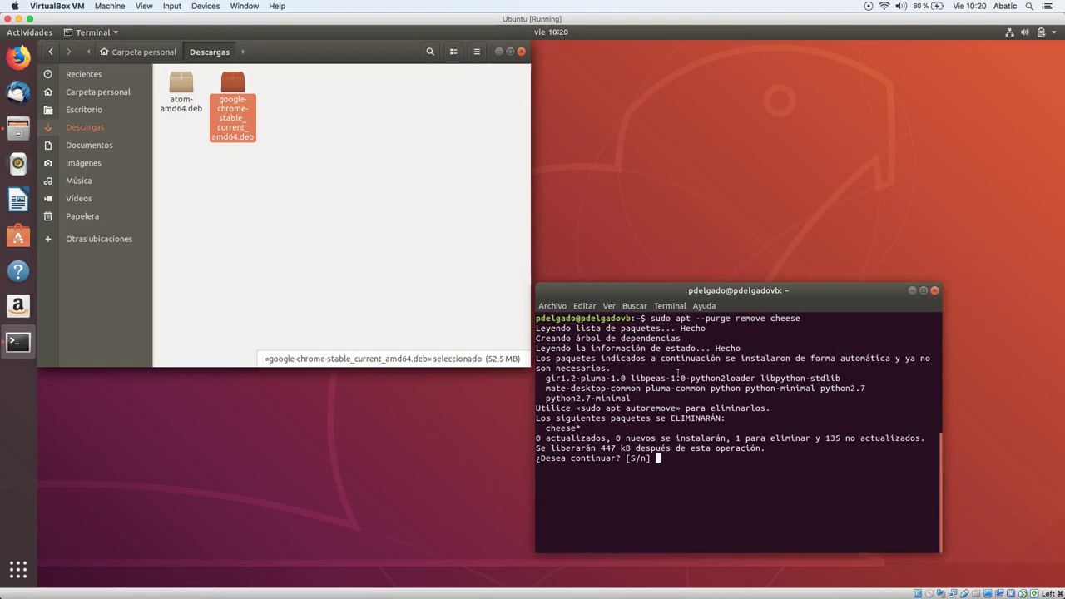
- Confirm the purge of Cheese with s, and deselect the Chrome package file in the Descargas folder
text(s)
key(Return)
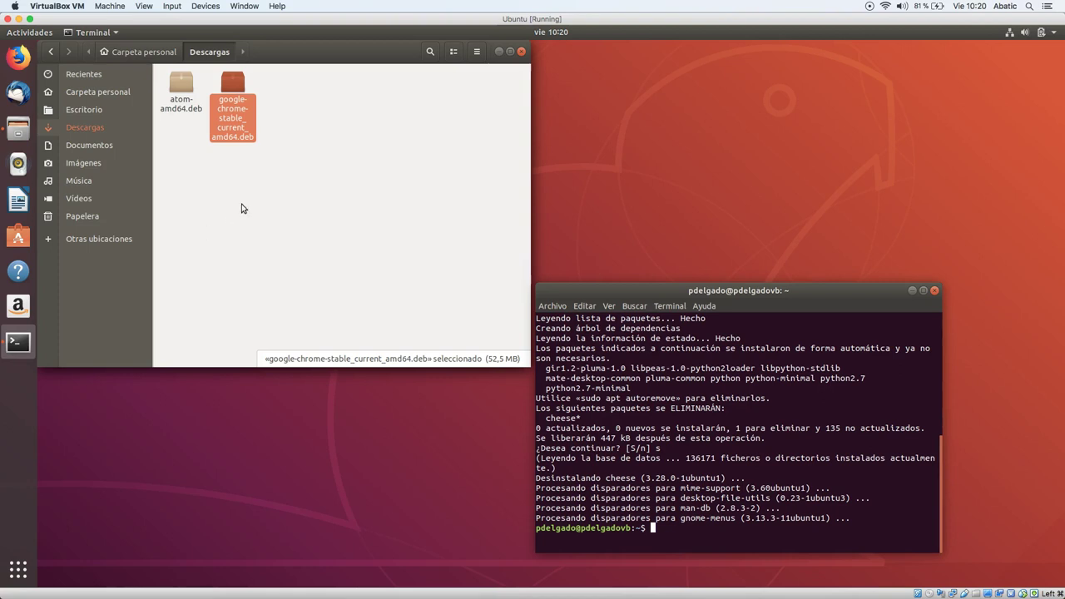
click(324, 240)
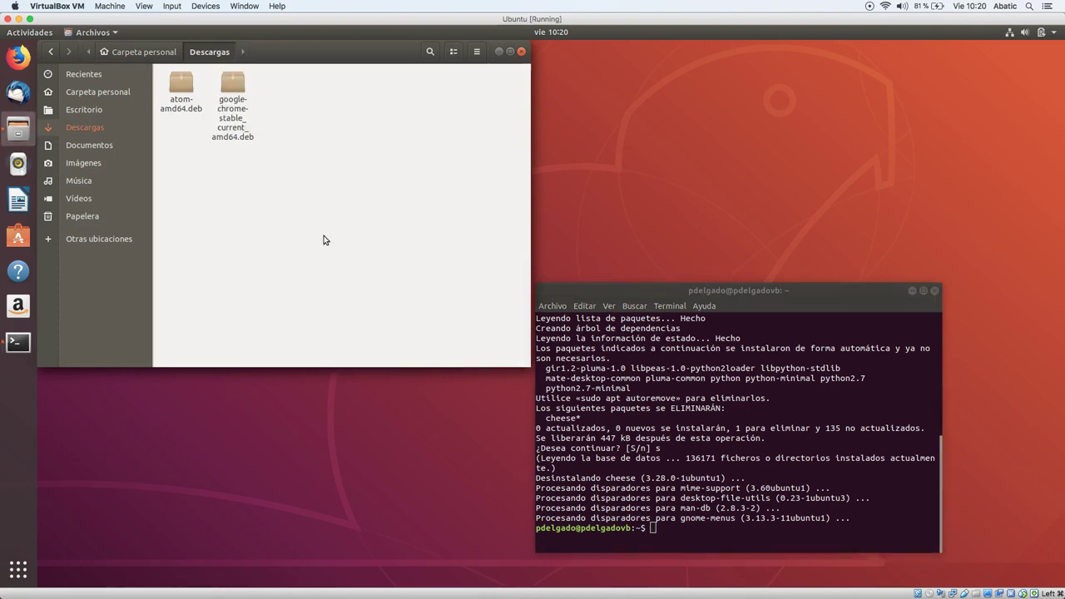